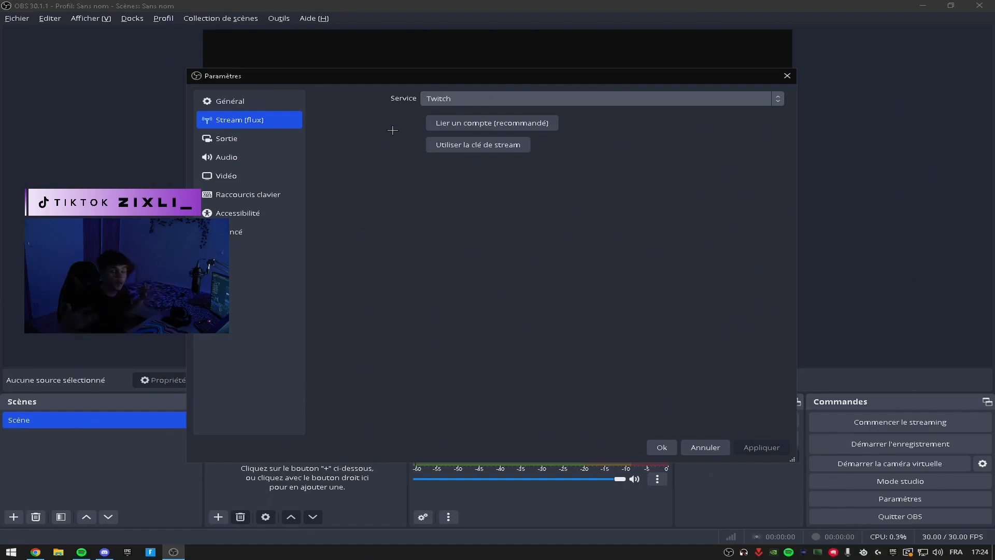
# Keep Twitch as the streaming service and switch the output mode to Avancé.
pyautogui.click(457, 105)
pyautogui.click(354, 180)
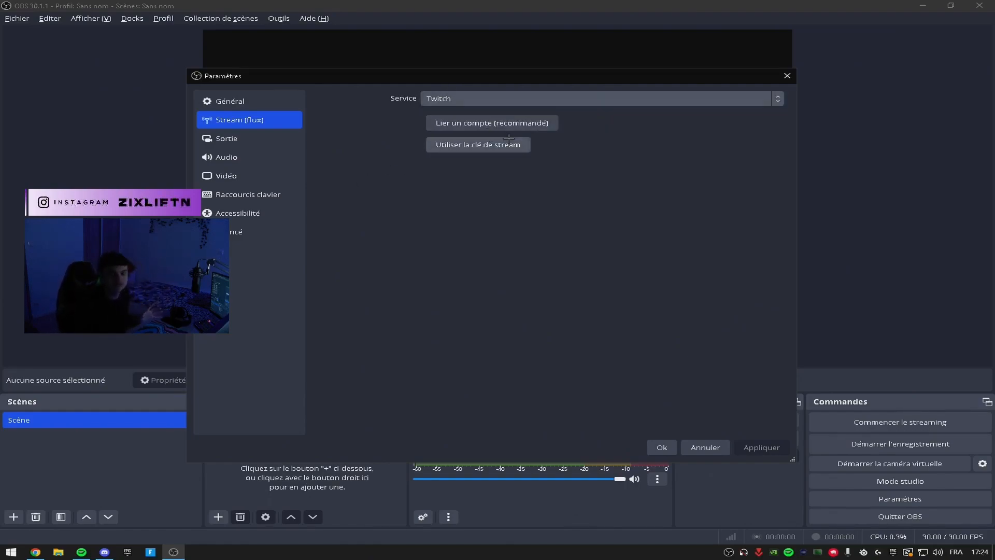
pyautogui.click(274, 134)
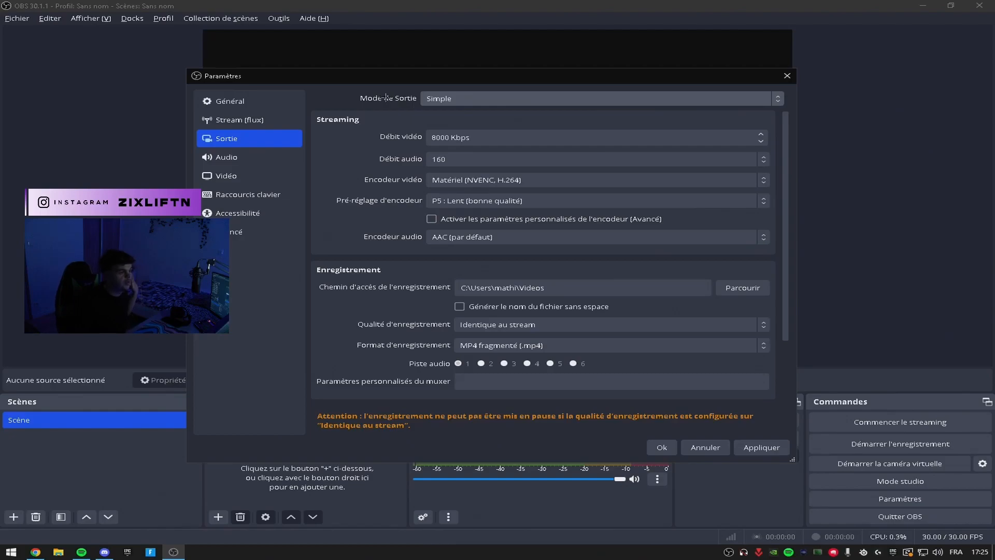
pyautogui.click(452, 101)
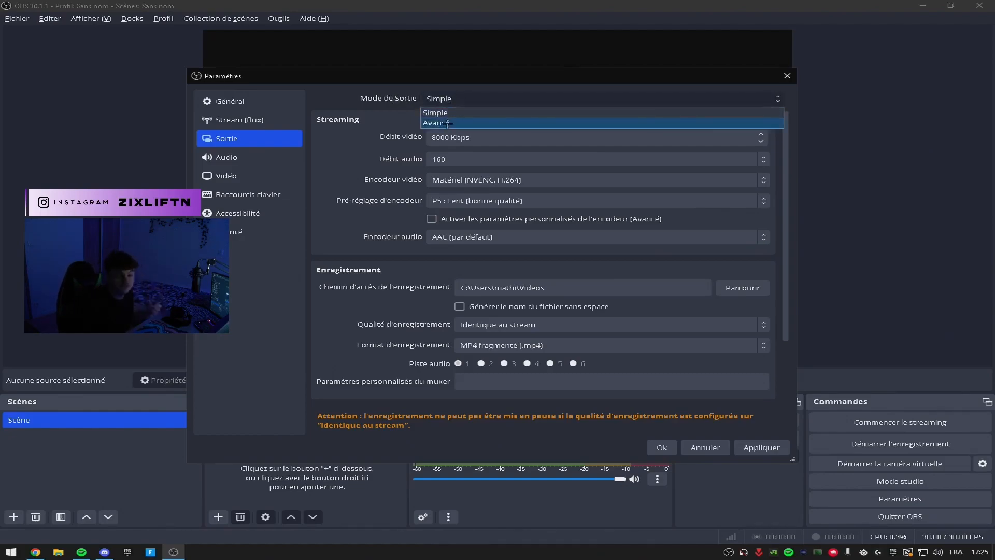
pyautogui.click(449, 124)
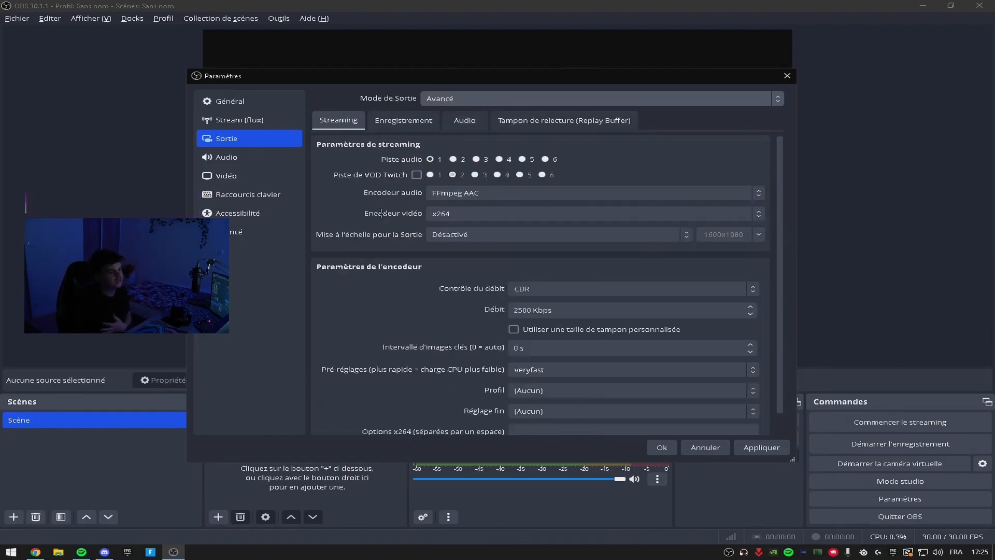
# Set the streaming video encoder to NVIDIA NVENC H.264.
pyautogui.scroll(-1, 377, 217)
pyautogui.click(449, 191)
pyautogui.click(450, 192)
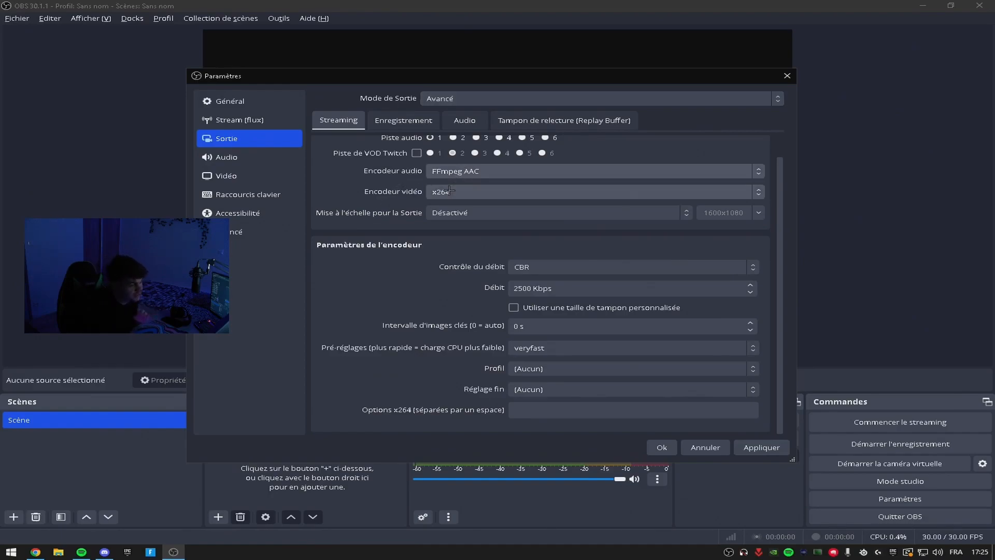
pyautogui.click(459, 191)
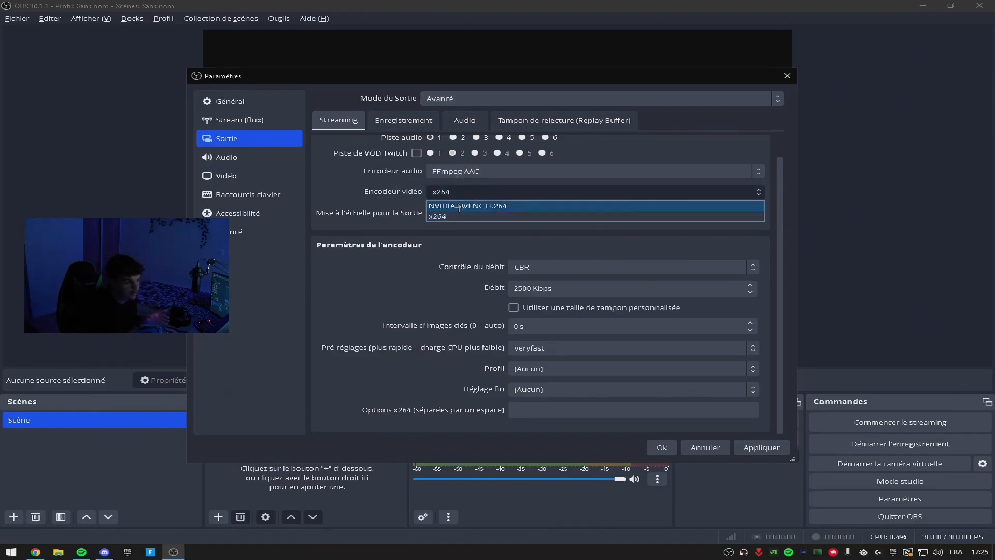
pyautogui.click(484, 171)
pyautogui.click(481, 192)
pyautogui.click(480, 191)
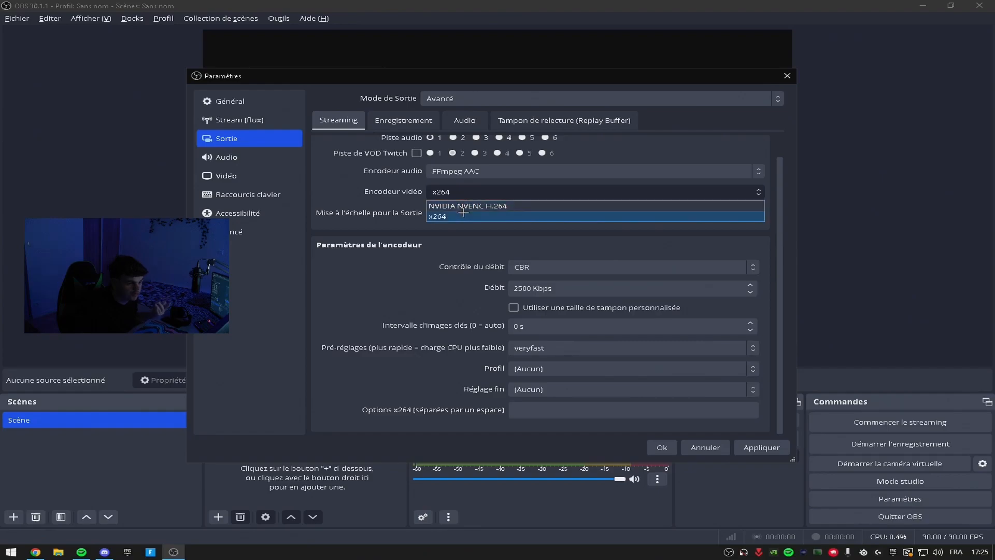
pyautogui.click(481, 205)
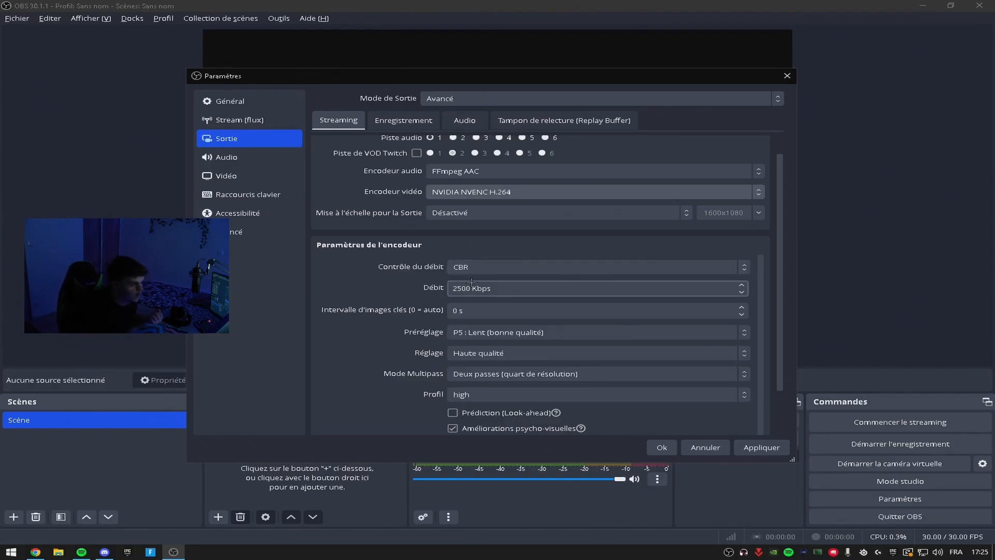
# Set the streaming encoder's bitrate to 8000 Kbps.
pyautogui.moveTo(473, 288); pyautogui.dragTo(451, 290)
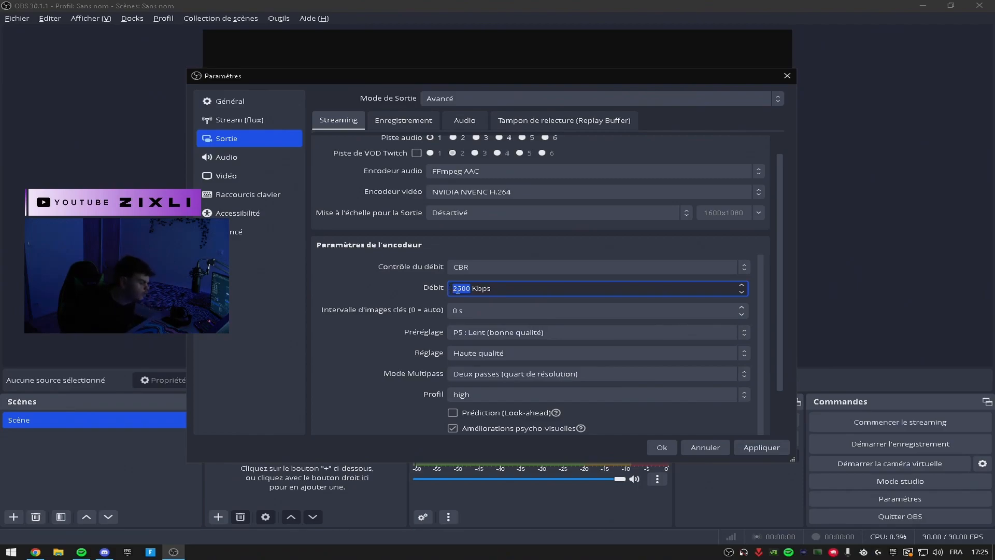
pyautogui.press('BackSpace')
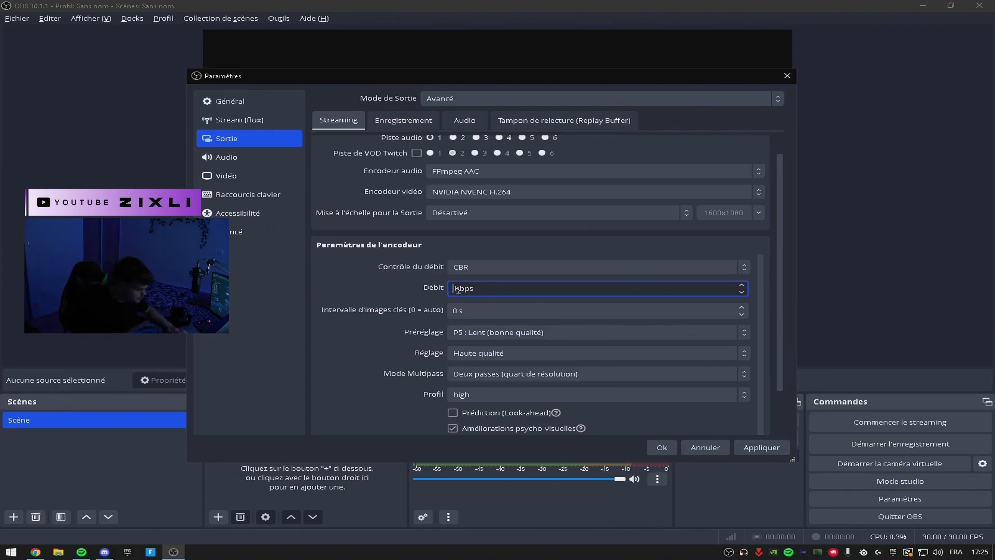
pyautogui.write('8000')
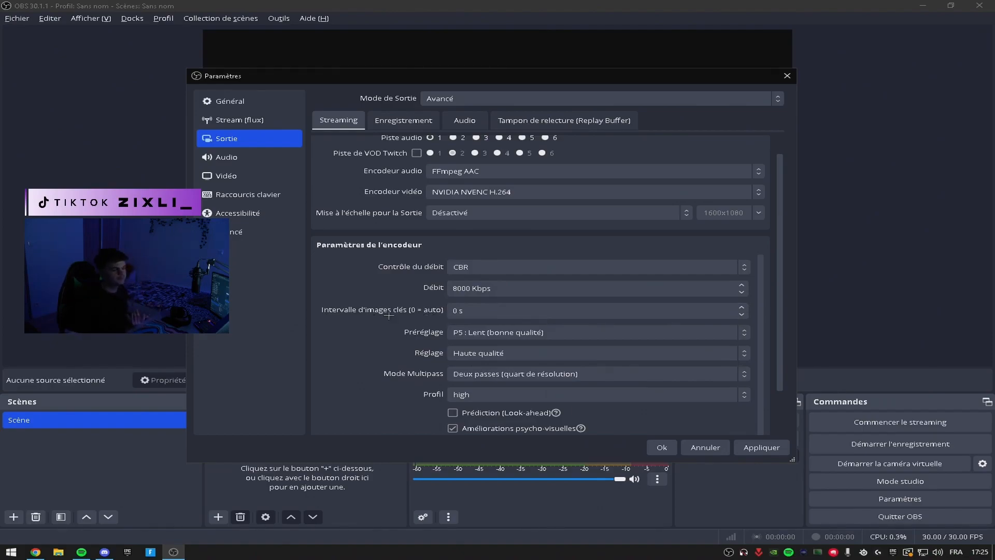
pyautogui.scroll(-1, 418, 321)
pyautogui.doubleClick(457, 304)
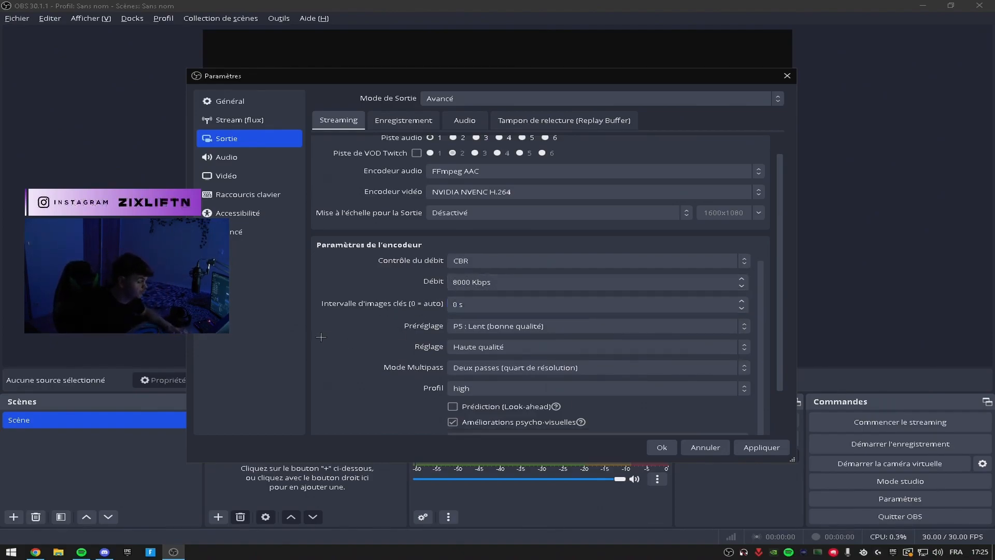
# Select the P5 : Lent (bonne qualité) preset for the streaming encoder after checking the alternatives.
pyautogui.scroll(-1, 314, 321)
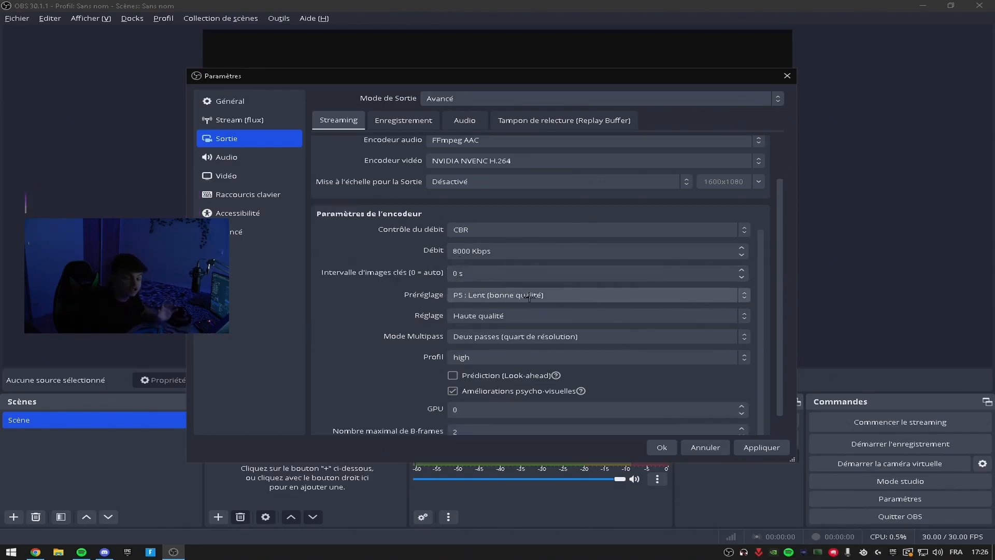
pyautogui.click(529, 297)
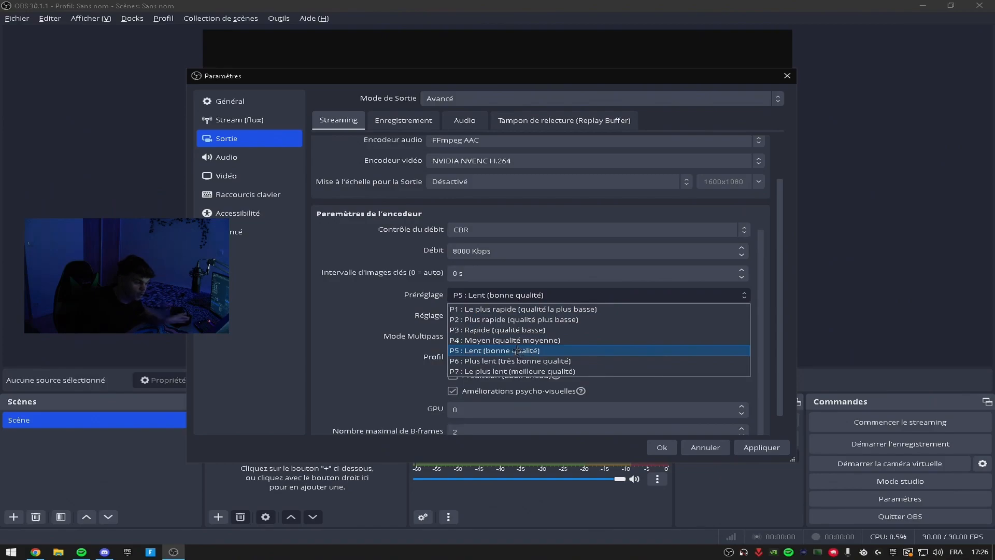
pyautogui.click(520, 353)
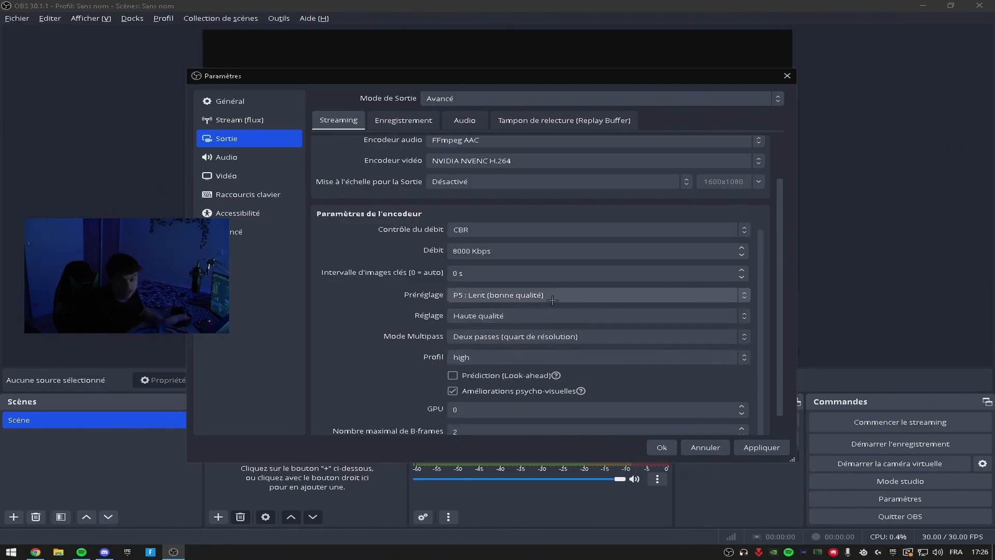
pyautogui.click(536, 300)
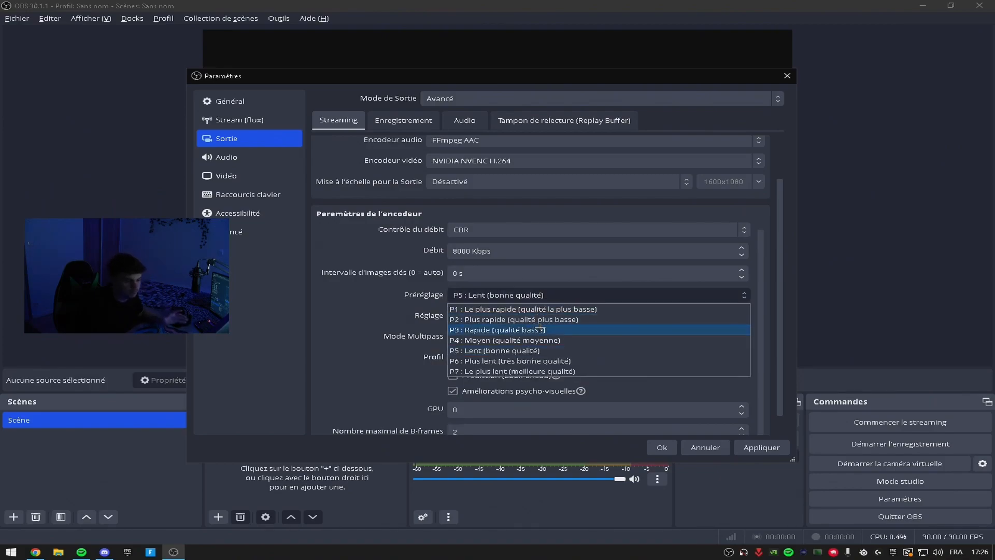
pyautogui.click(552, 293)
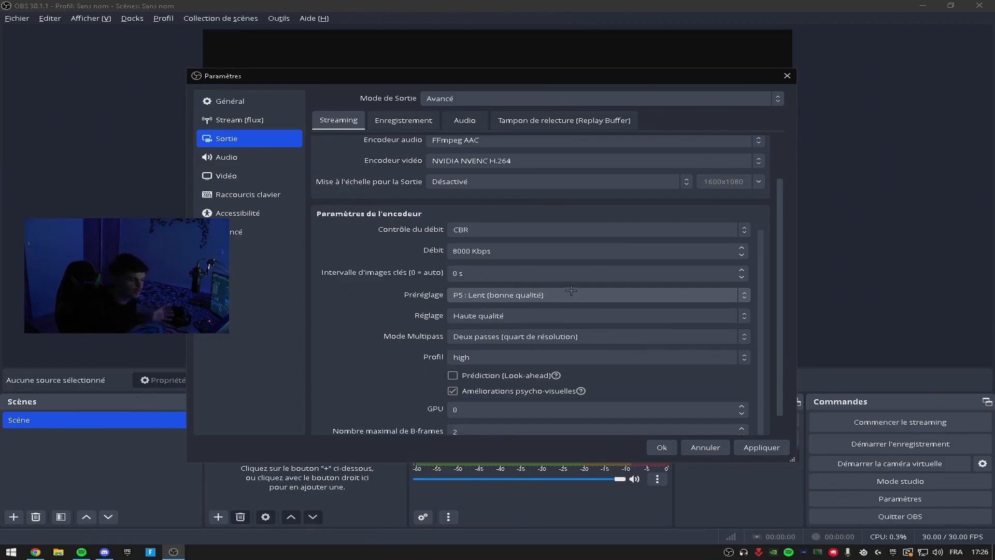
pyautogui.click(559, 292)
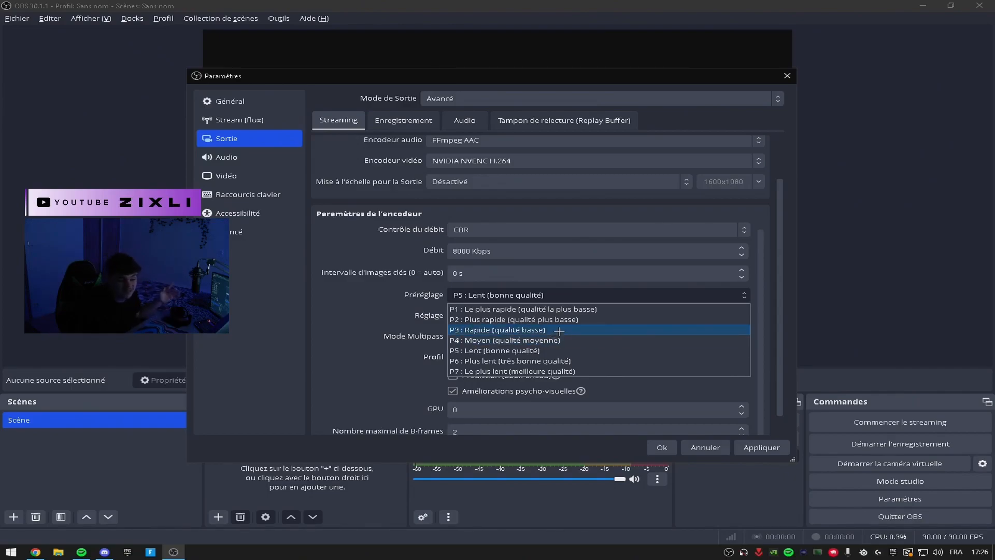
pyautogui.click(600, 301)
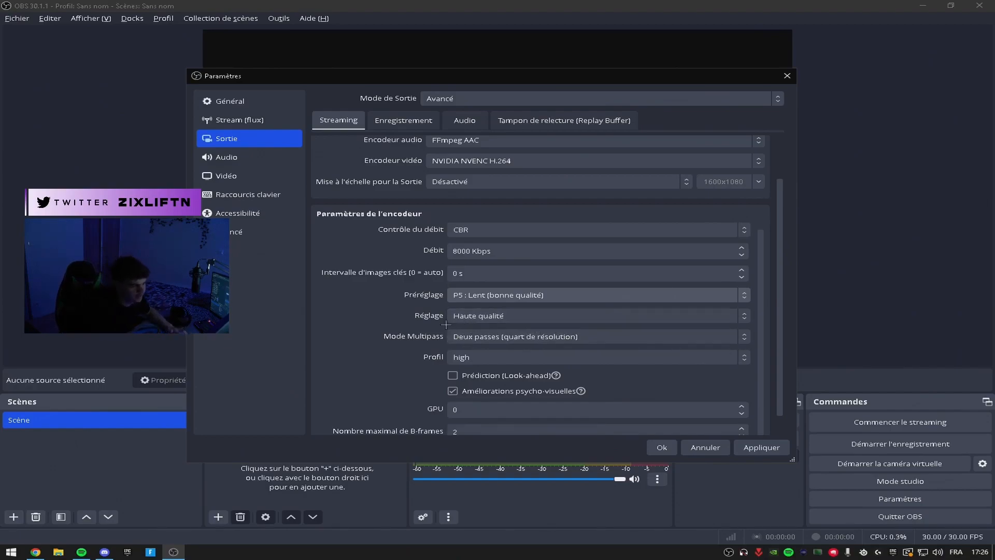
# Look through the options offered for the encoder's tuning (Réglage) and multipass mode.
pyautogui.click(501, 315)
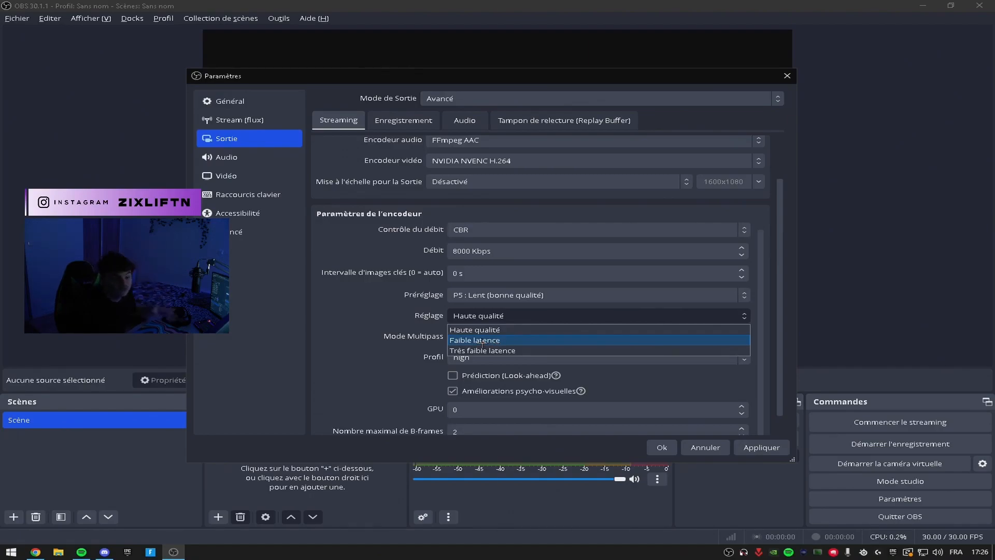
pyautogui.click(294, 349)
pyautogui.click(474, 338)
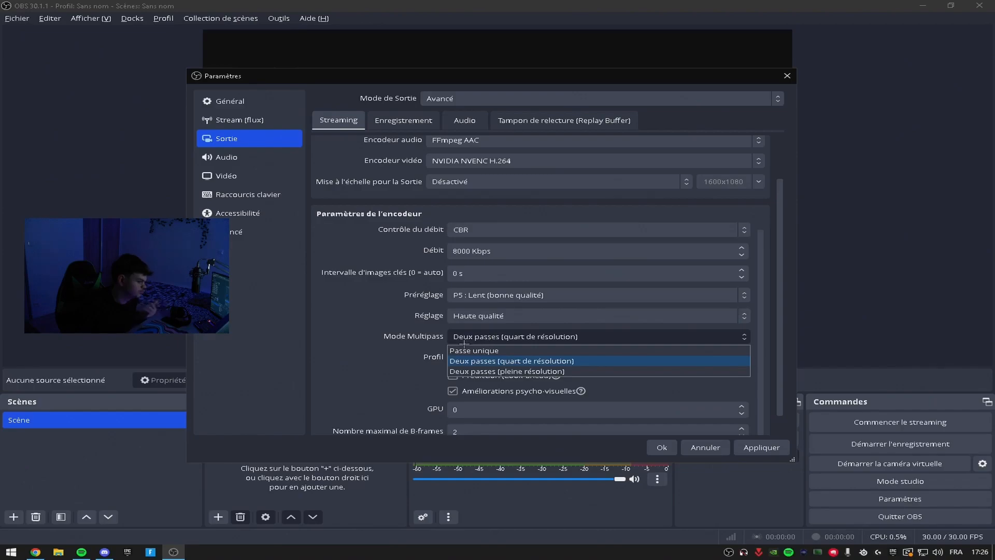
pyautogui.click(474, 339)
pyautogui.click(476, 338)
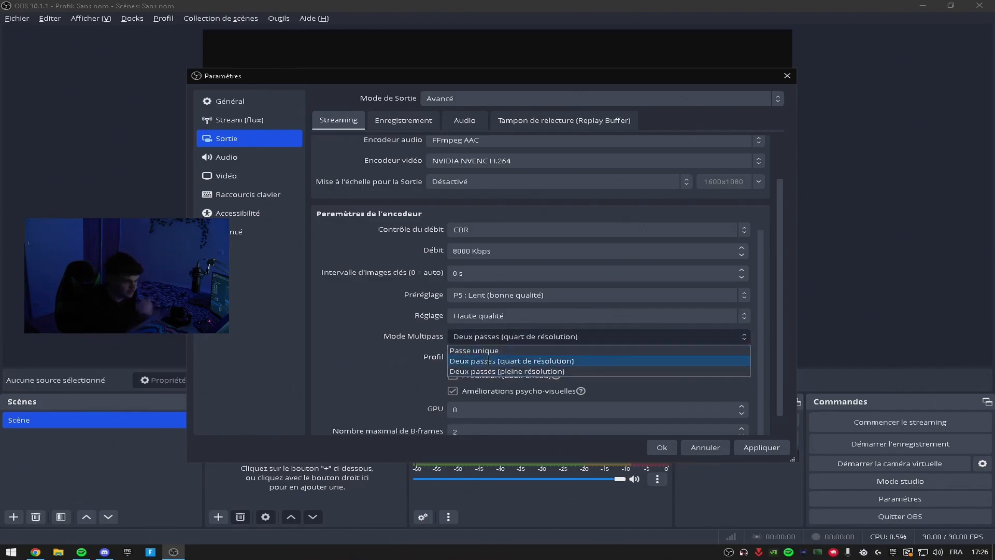
pyautogui.click(425, 338)
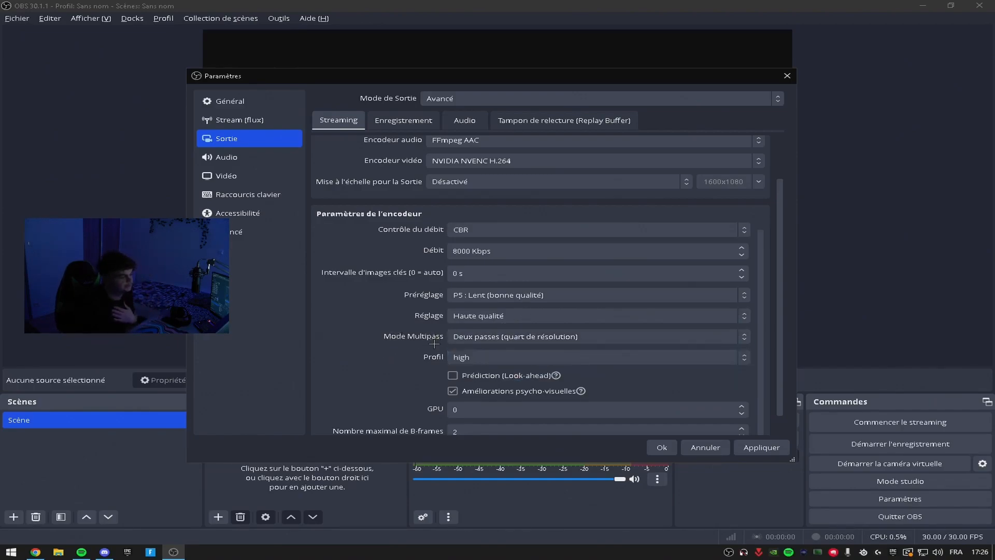
# Set the encoder profile to main and apply the output settings.
pyautogui.click(462, 353)
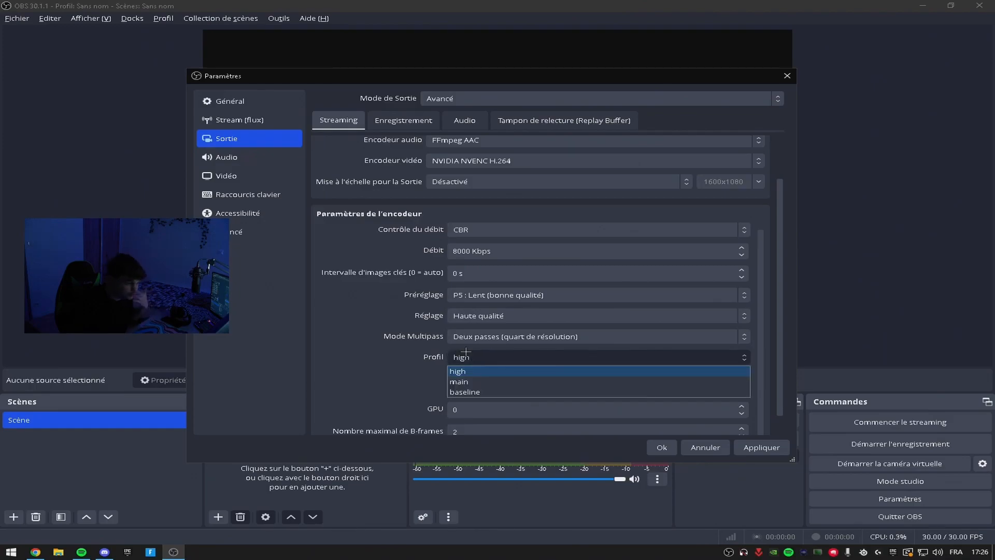
pyautogui.click(469, 381)
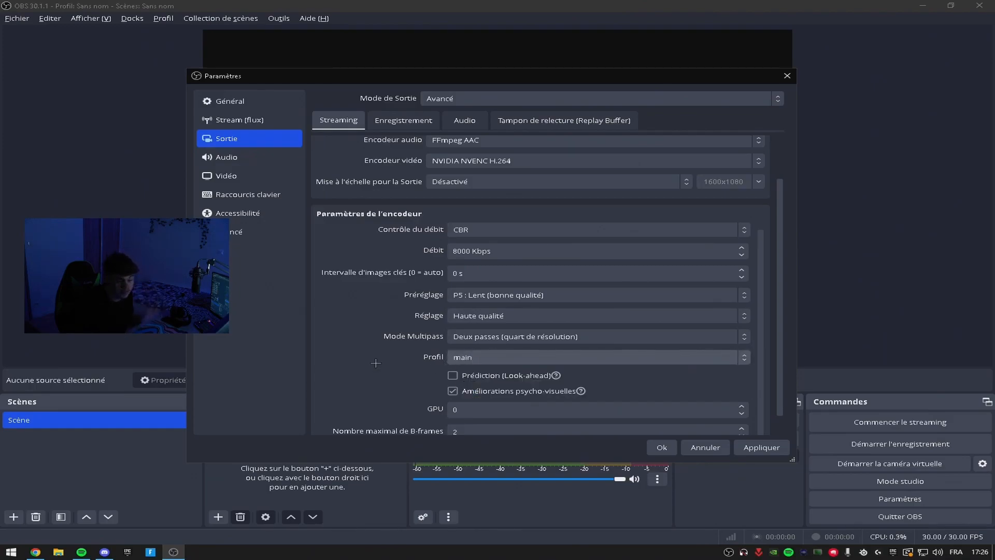
pyautogui.scroll(-2, 382, 366)
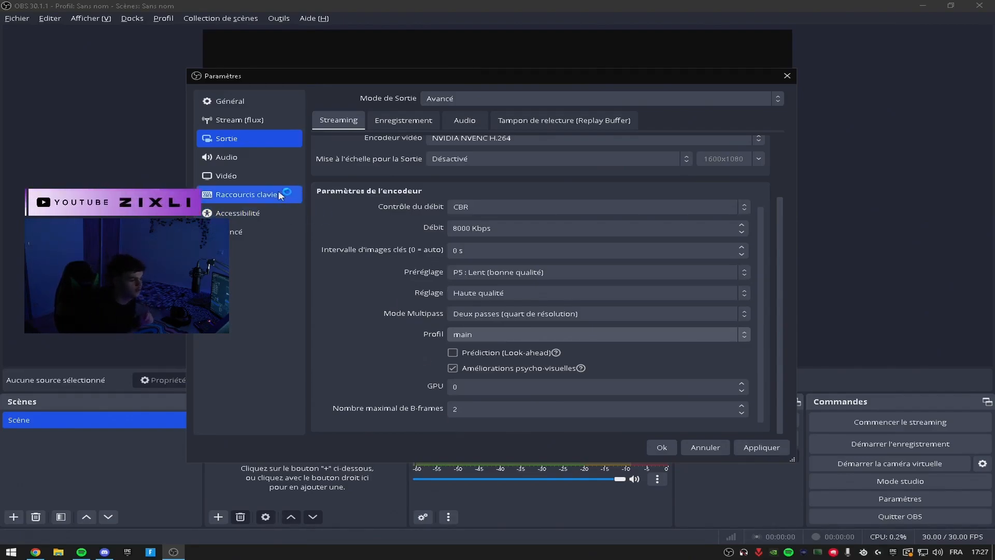
pyautogui.click(751, 446)
# Examine the audio settings, including the device choices for desktop audio and the microphone.
pyautogui.click(233, 157)
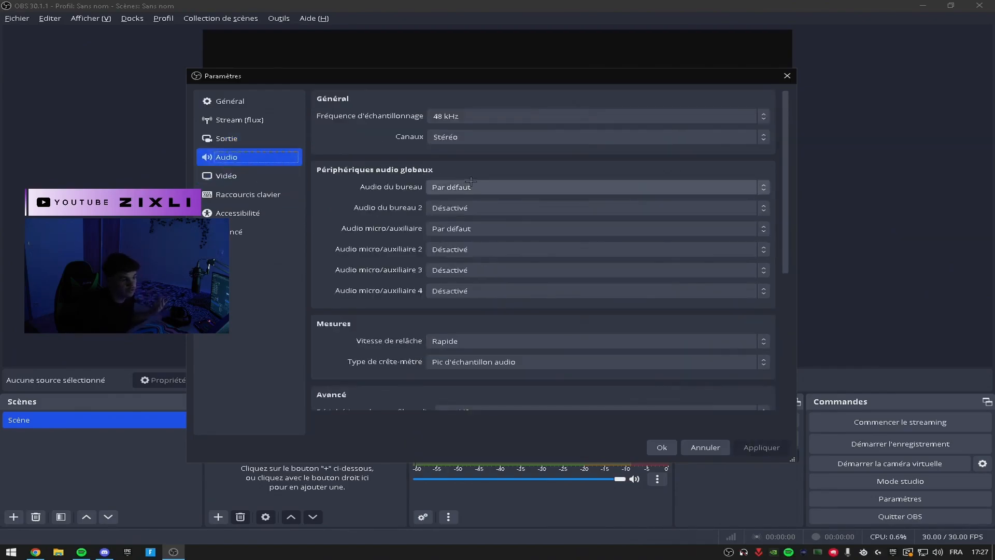
pyautogui.click(443, 188)
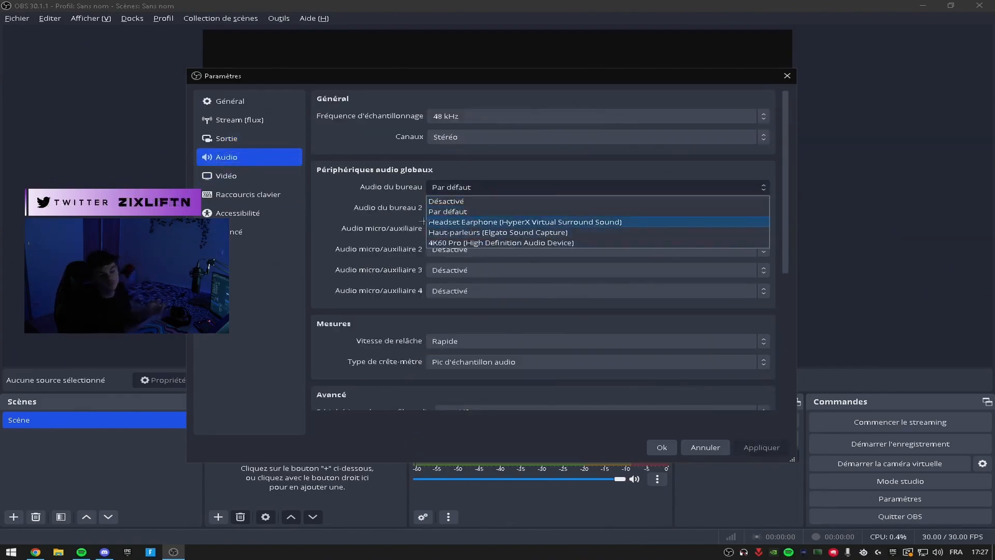
pyautogui.click(375, 209)
pyautogui.click(466, 209)
pyautogui.click(421, 222)
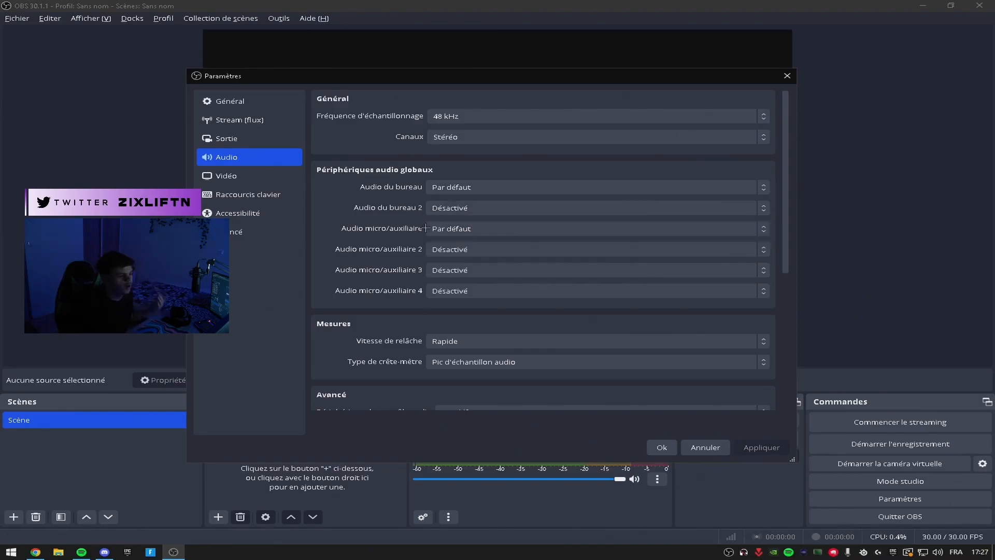
pyautogui.click(447, 230)
pyautogui.click(304, 292)
pyautogui.scroll(-2, 531, 304)
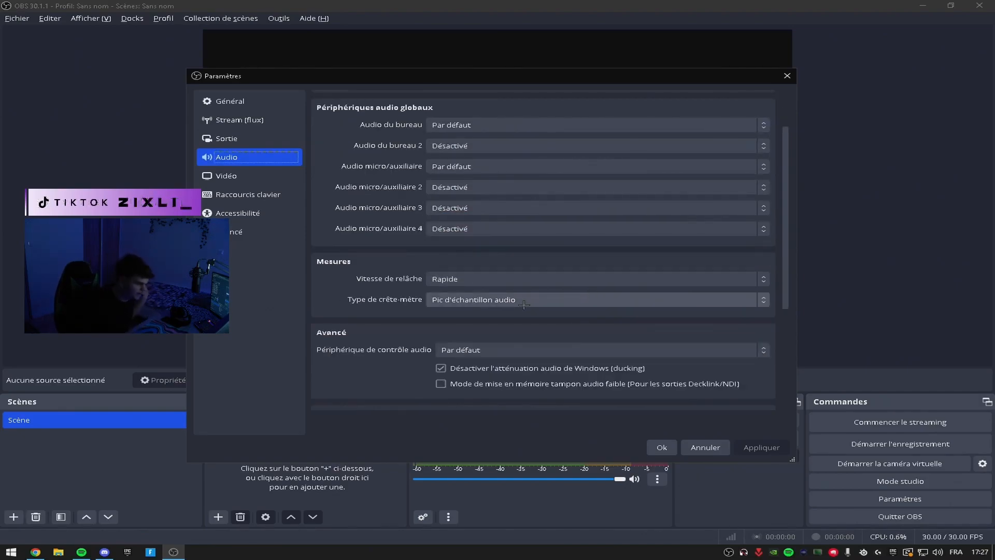
# Set both the base canvas resolution and the scaled output resolution to 1920x1080 in the video settings.
pyautogui.click(280, 176)
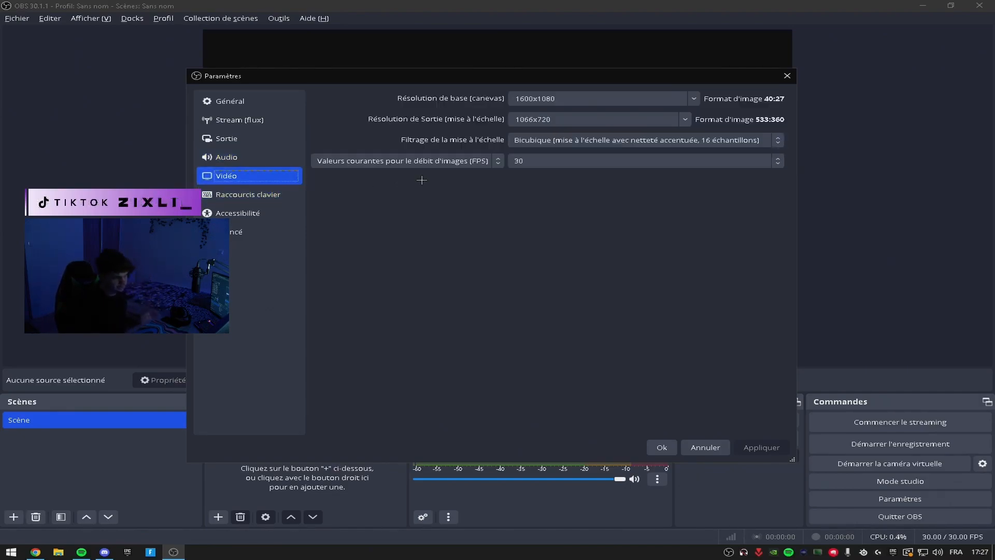
pyautogui.click(694, 95)
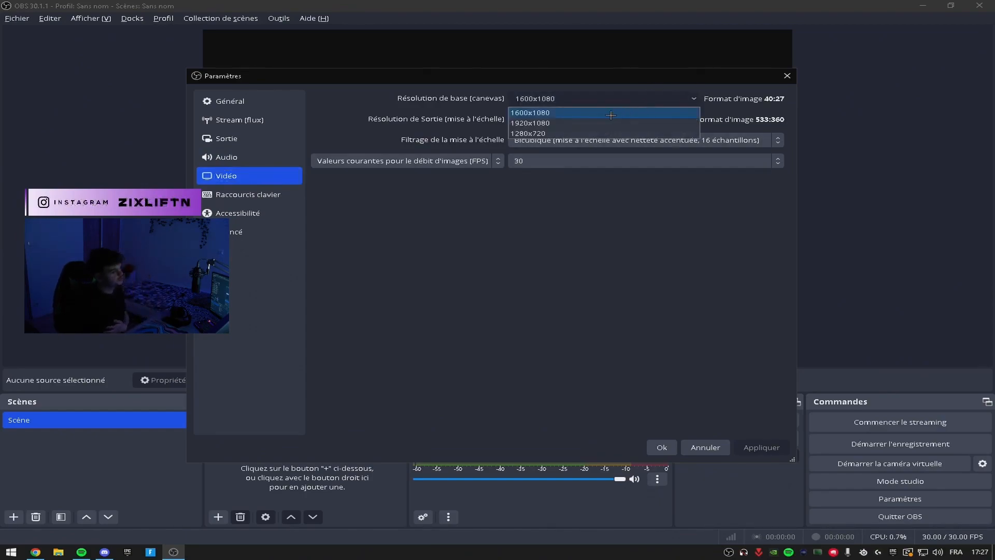
pyautogui.click(589, 125)
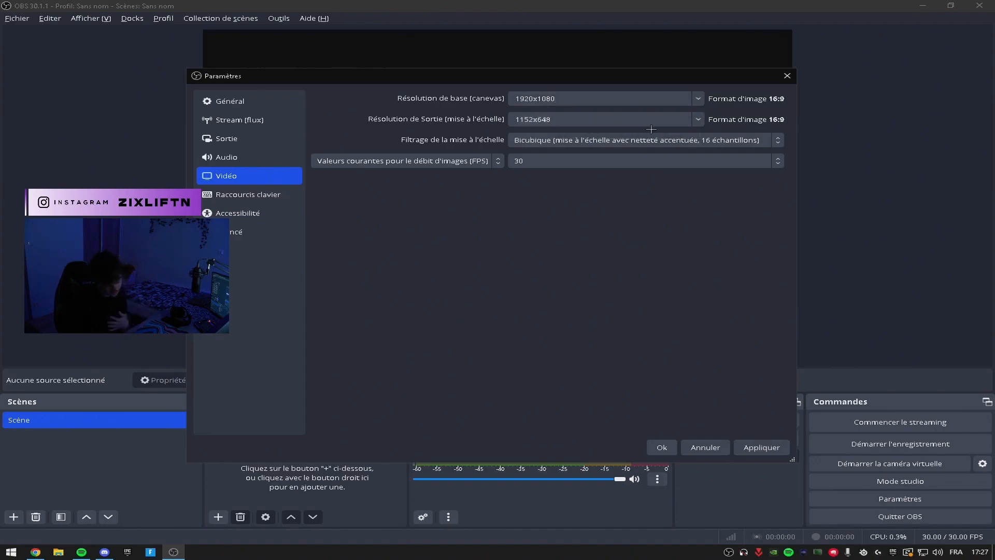
pyautogui.click(589, 123)
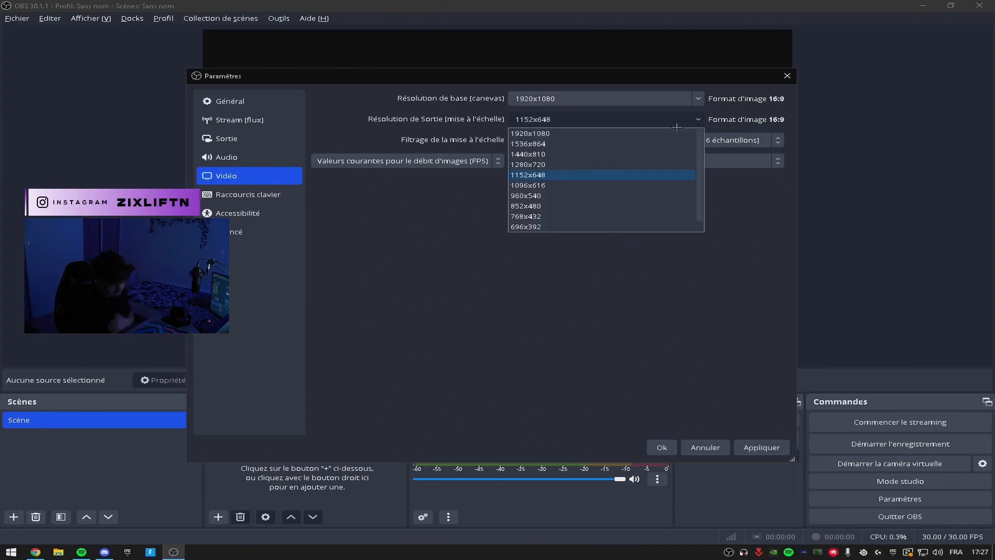
pyautogui.click(581, 135)
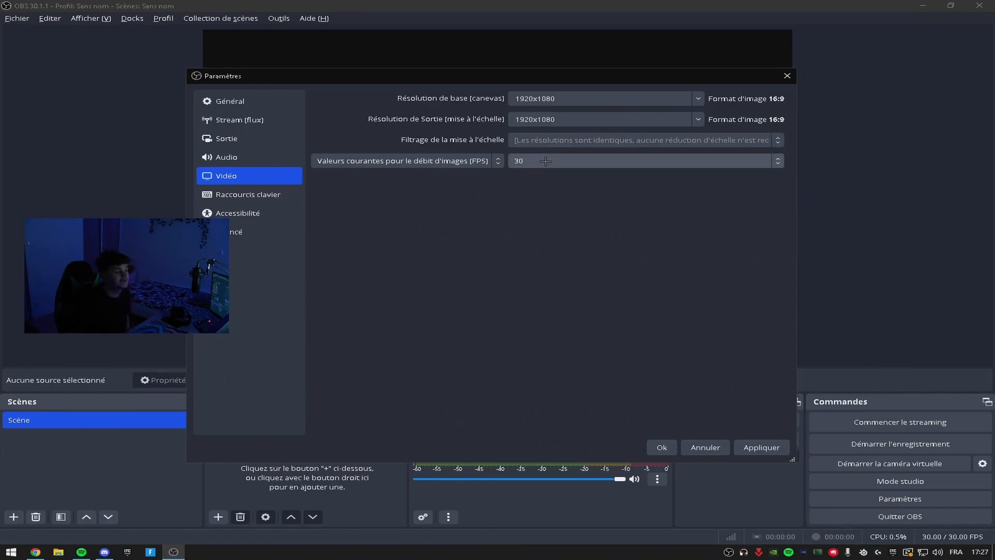
# Set the common frame rate value to 60 FPS in the video settings.
pyautogui.click(542, 161)
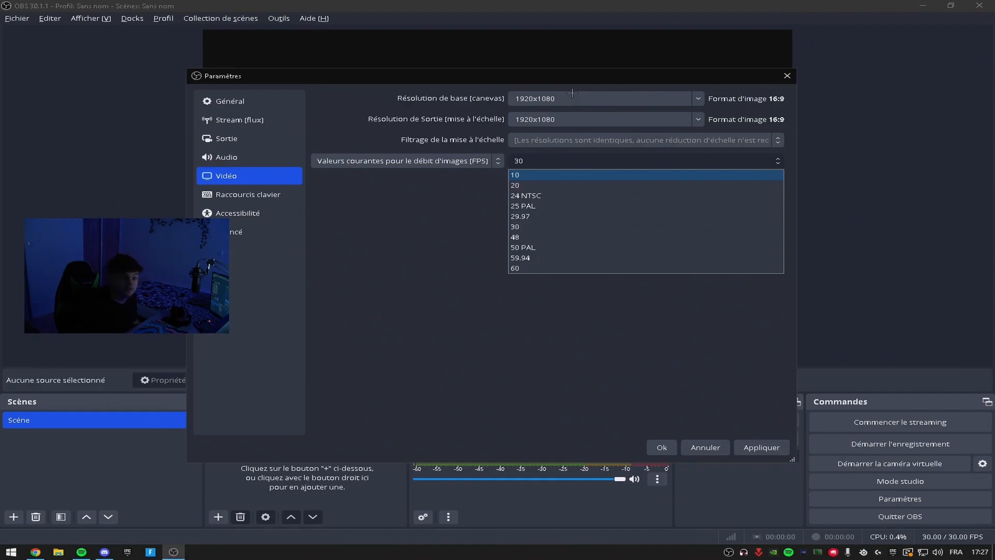
pyautogui.click(732, 111)
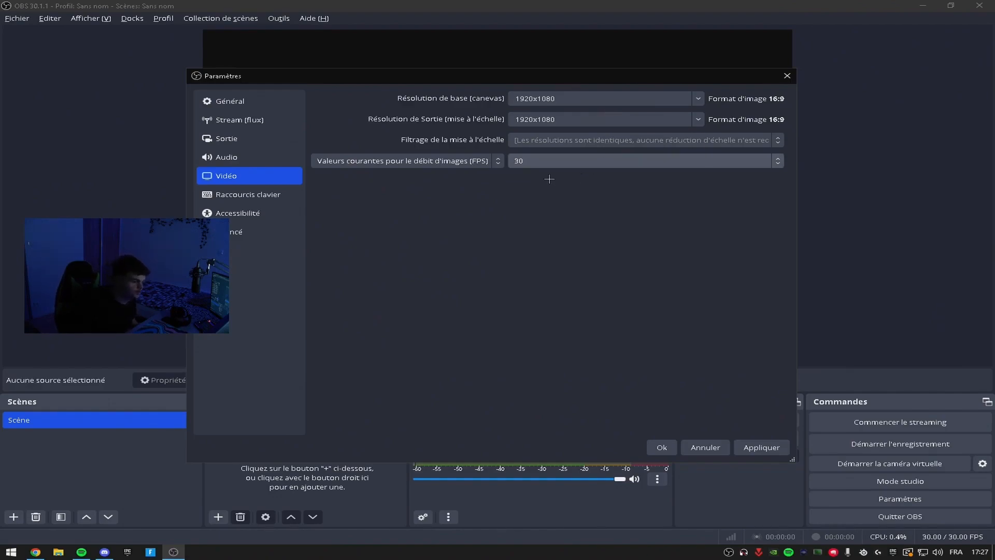
pyautogui.click(535, 159)
pyautogui.click(518, 274)
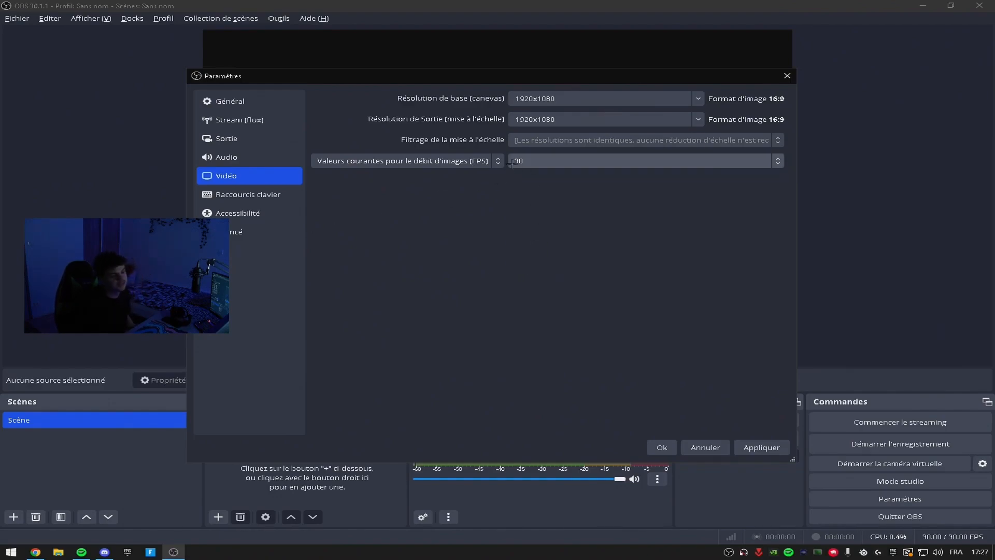
pyautogui.click(513, 162)
pyautogui.click(518, 266)
# Examine the keyboard shortcut, accessibility and advanced settings, including the advanced video and recording options.
pyautogui.click(284, 194)
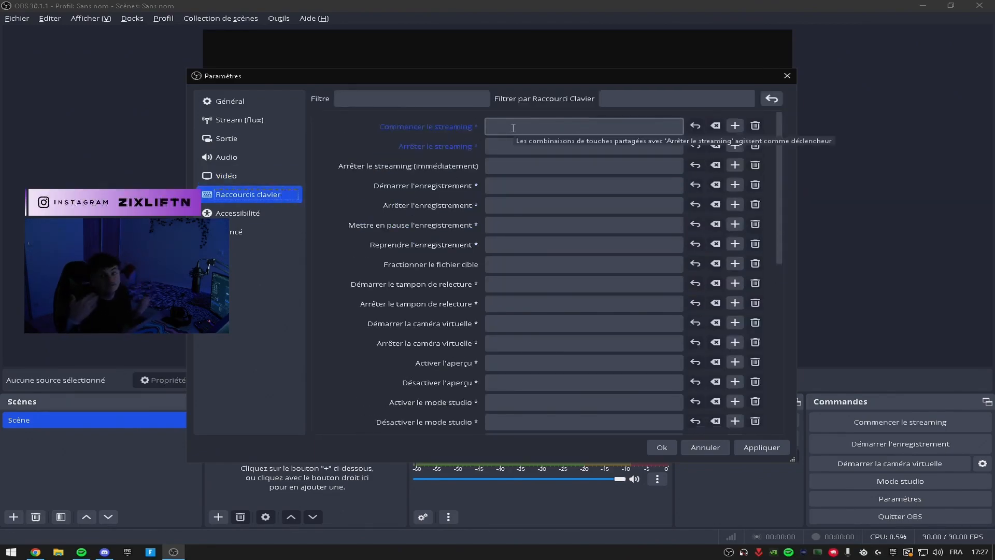
pyautogui.scroll(-3, 393, 233)
pyautogui.scroll(3, 391, 249)
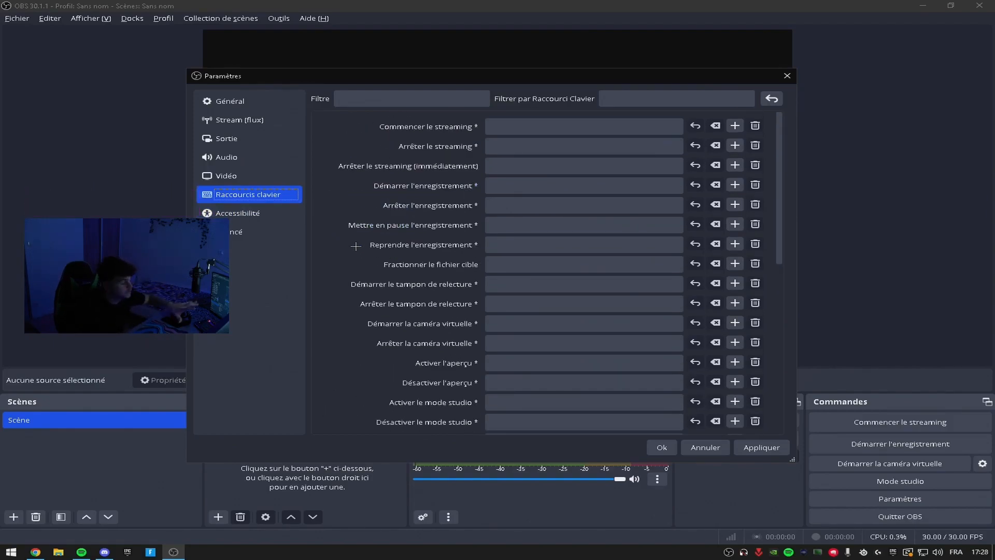
pyautogui.scroll(-3, 372, 243)
pyautogui.scroll(3, 372, 243)
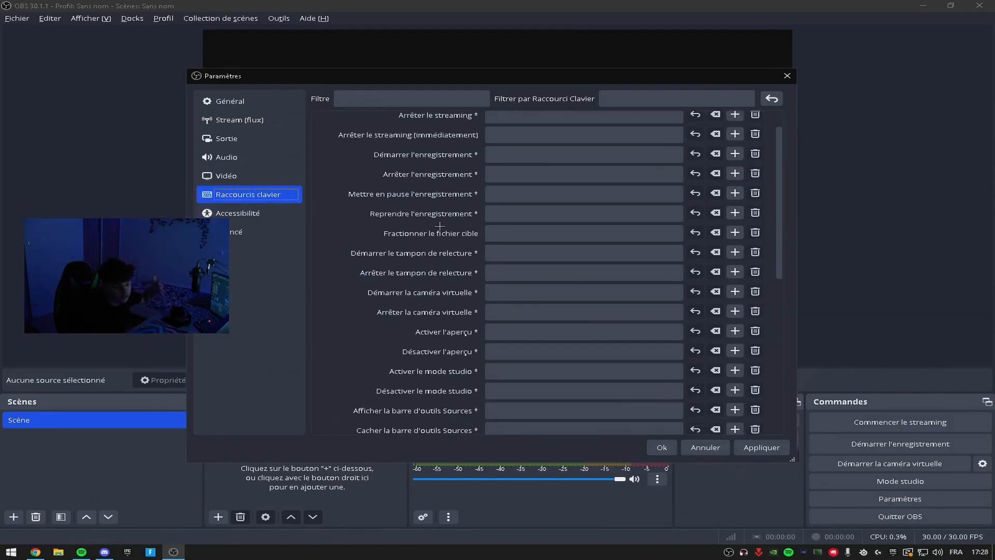
pyautogui.click(255, 214)
pyautogui.click(258, 237)
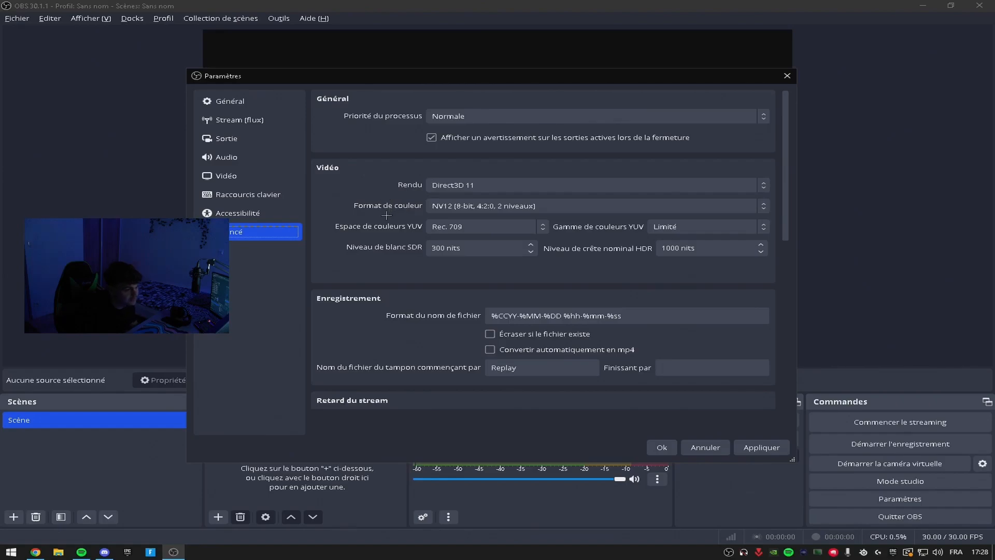
pyautogui.scroll(-2, 387, 215)
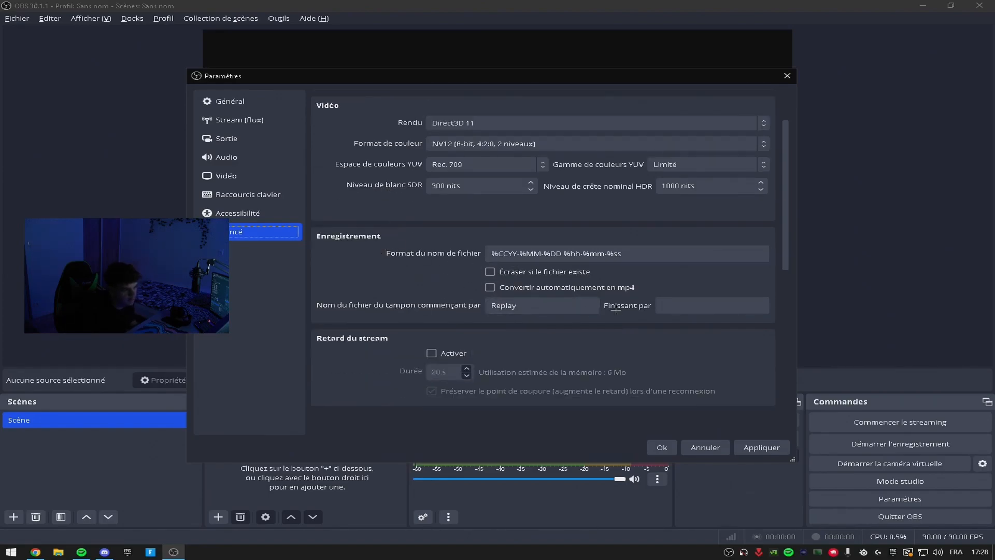
pyautogui.scroll(2, 429, 287)
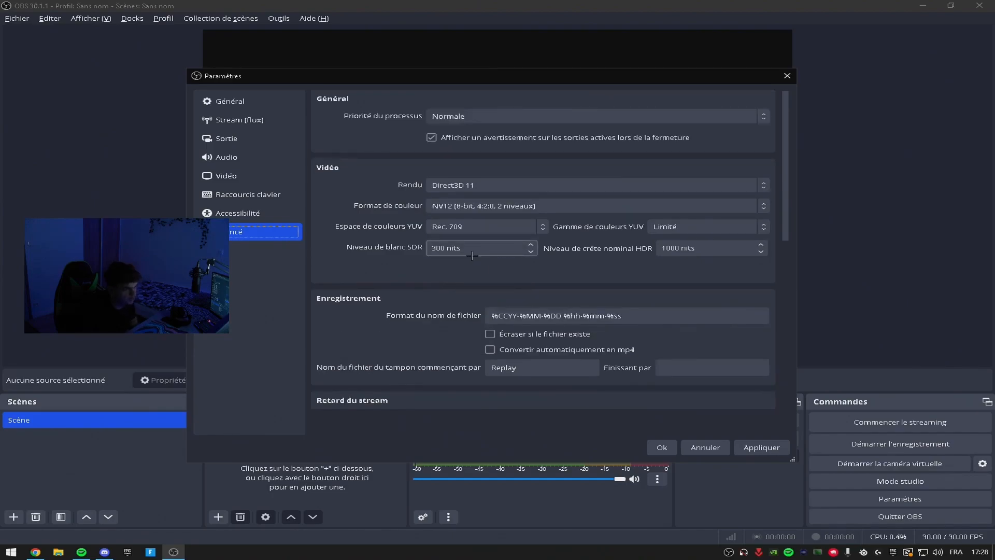
# Enable the stream delay with a duration of 60 s, and apply and close the settings.
pyautogui.scroll(-5, 459, 263)
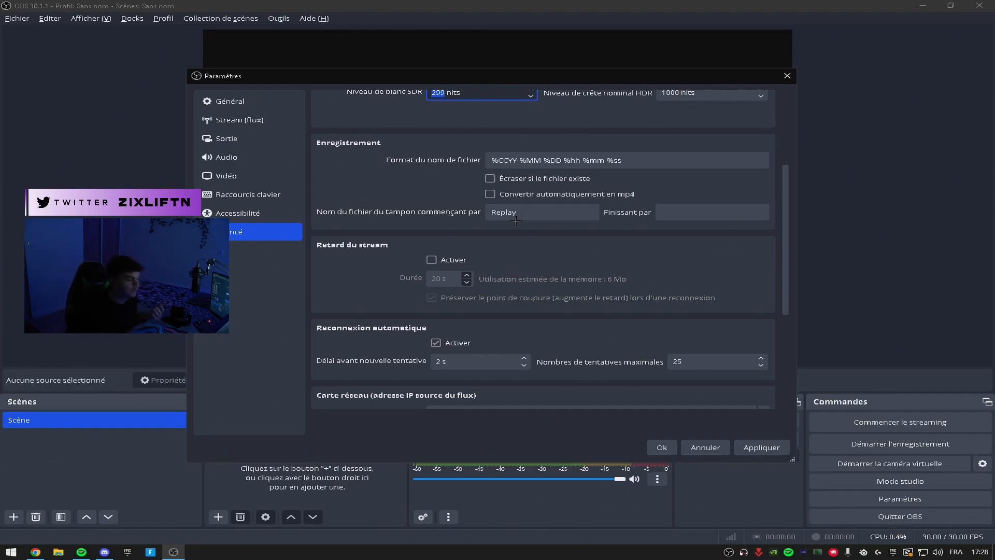
pyautogui.click(430, 259)
pyautogui.press('Tab')
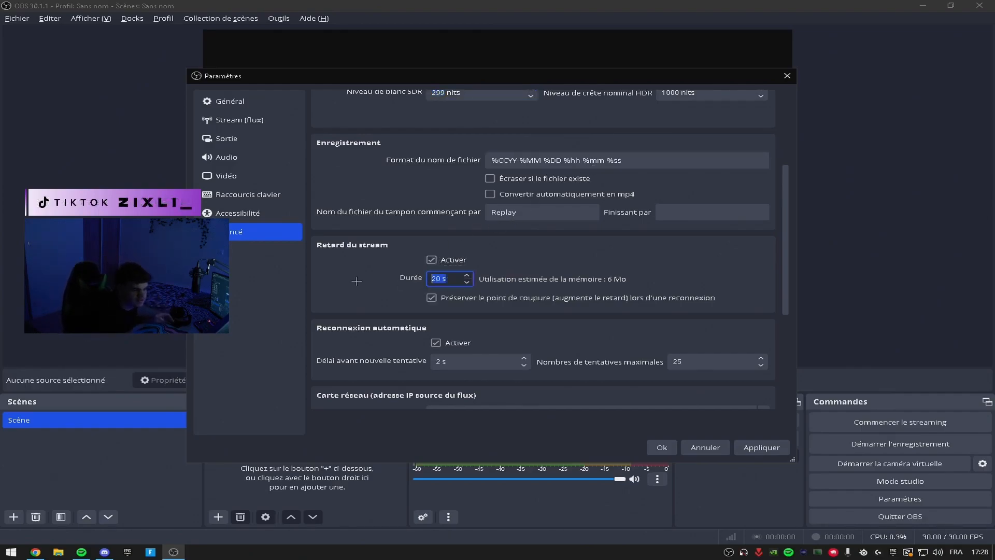
pyautogui.press('BackSpace')
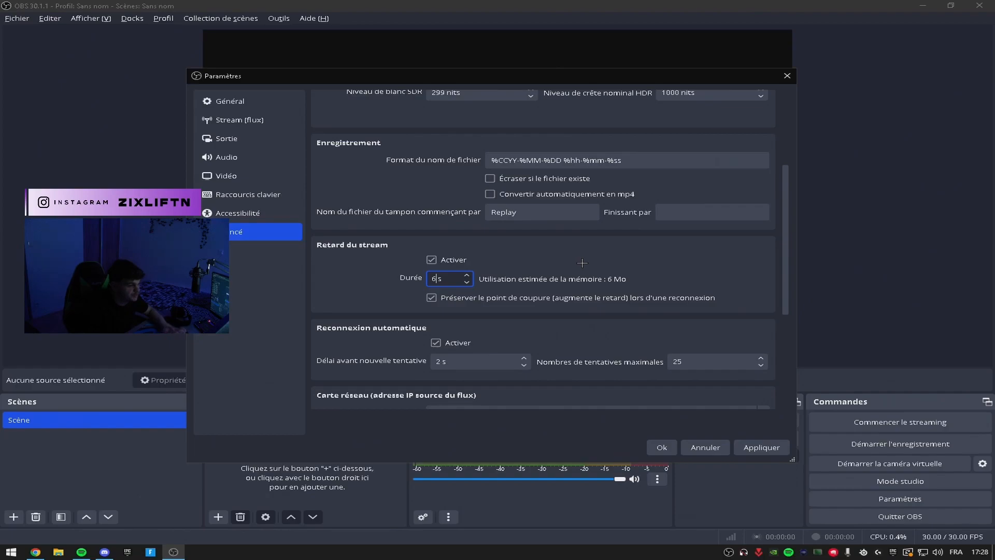
pyautogui.scroll(-3, 622, 295)
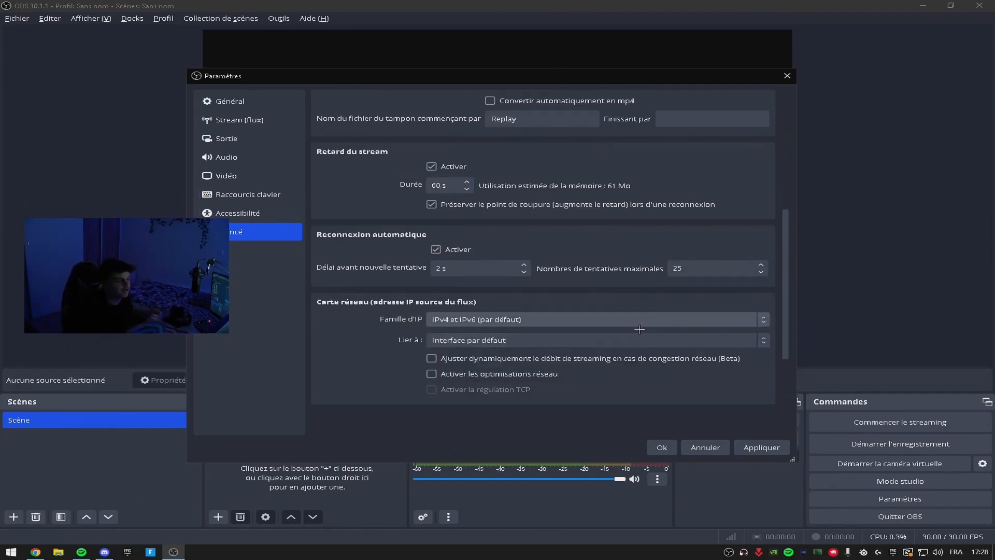
pyautogui.click(765, 447)
pyautogui.click(661, 447)
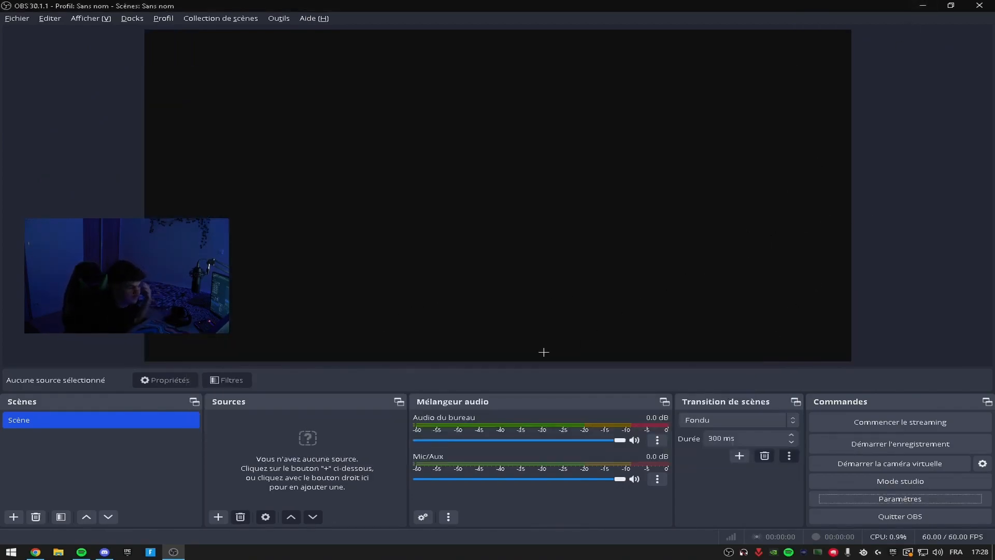
# Add a new screen capture source named Capture d'écran to the scene, capturing the main 27G2G8 display.
pyautogui.rightClick(339, 437)
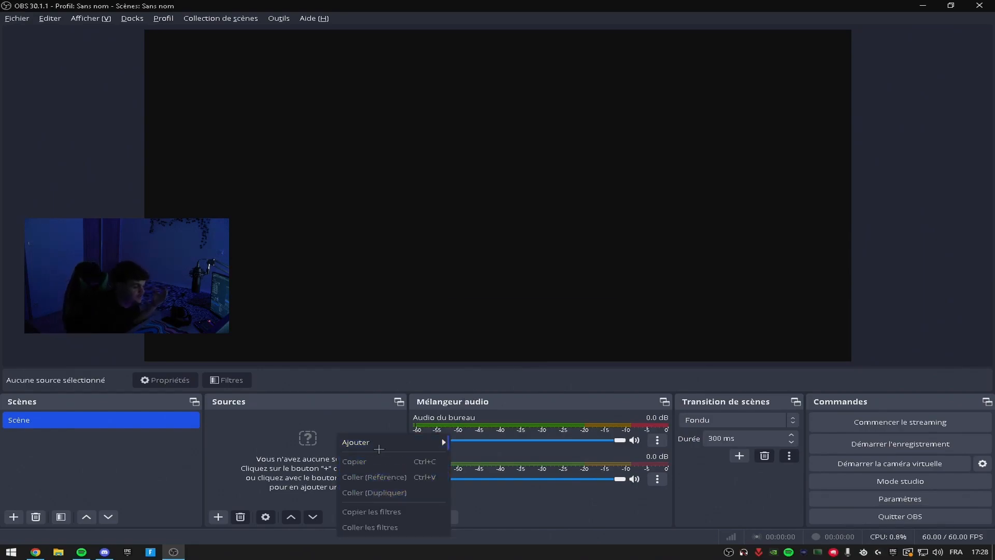
pyautogui.moveTo(441, 437)
pyautogui.click(246, 426)
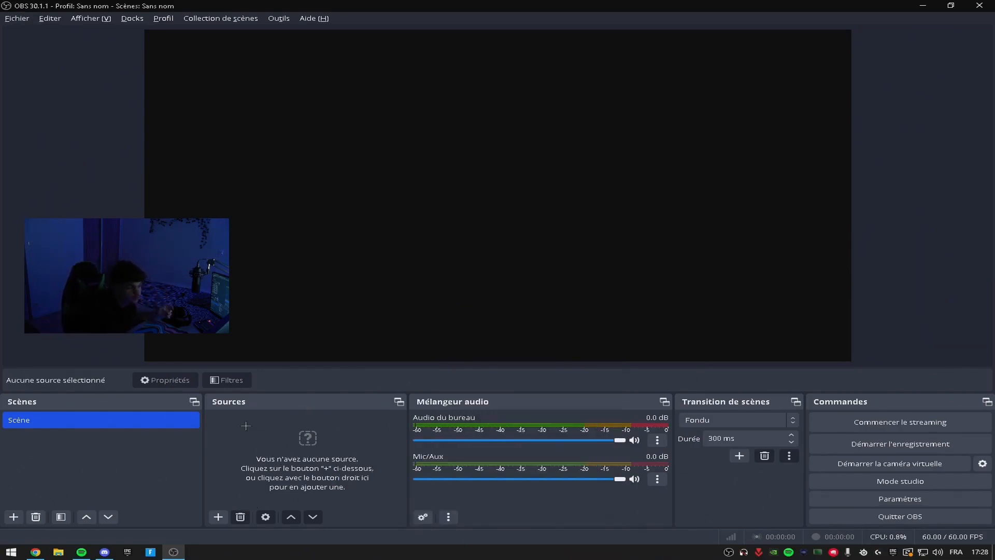
pyautogui.rightClick(309, 446)
pyautogui.moveTo(362, 454)
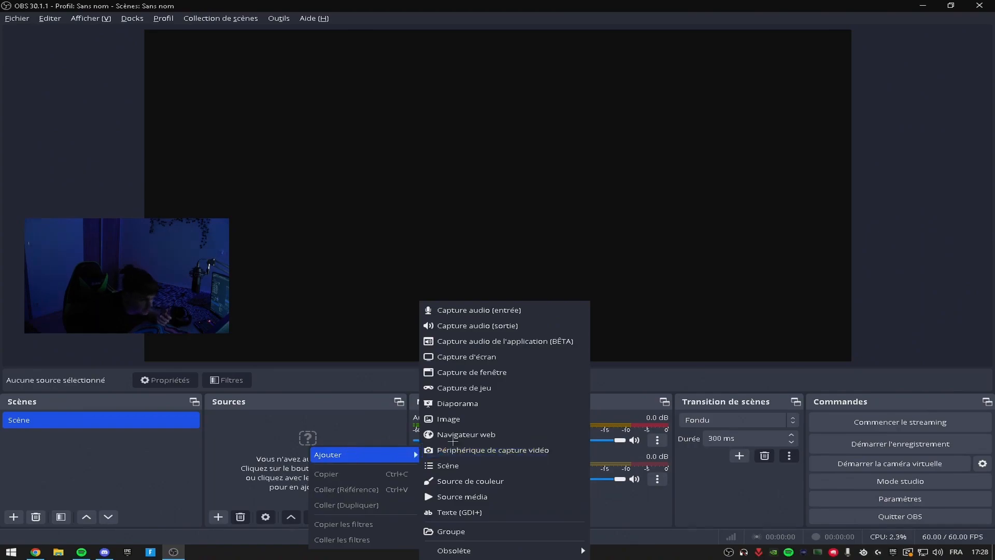
pyautogui.click(465, 356)
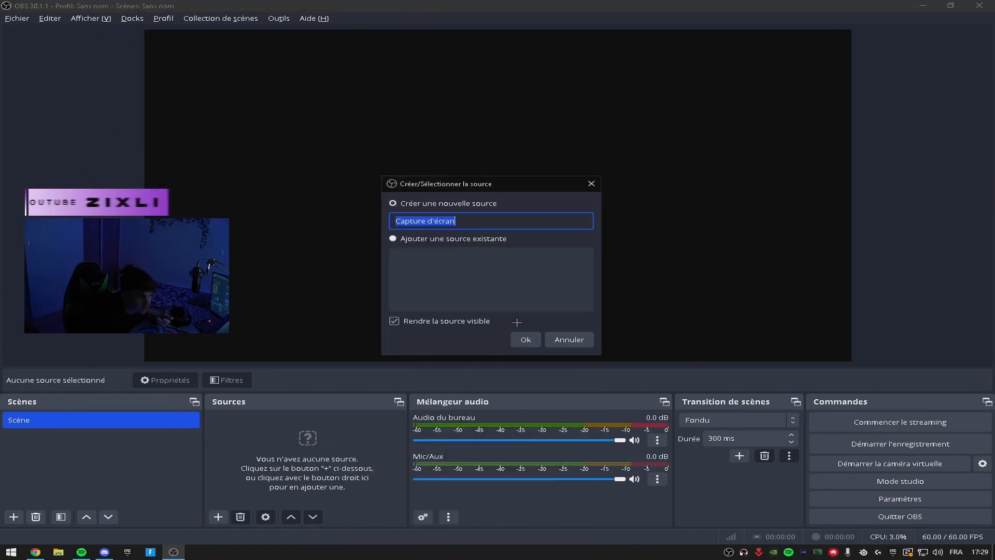
pyautogui.click(524, 337)
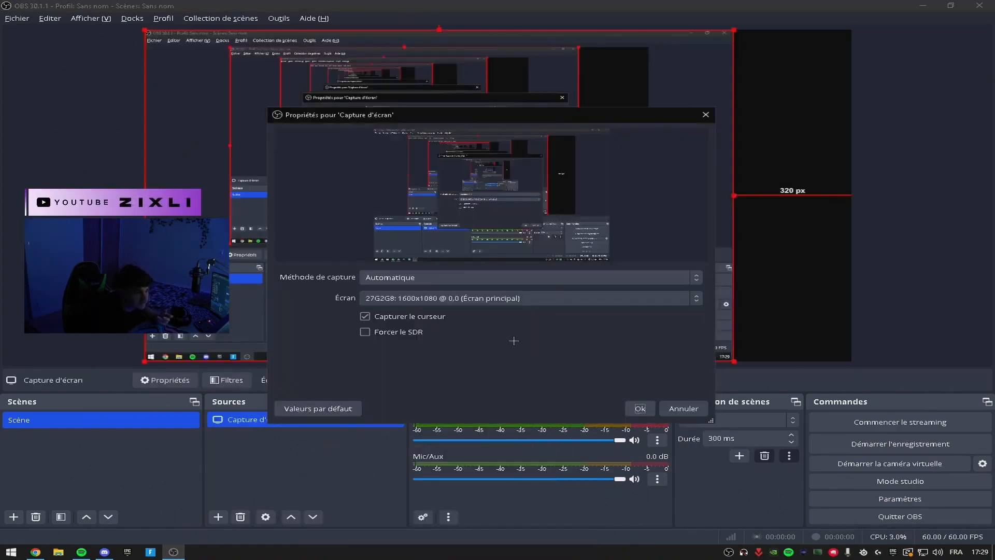
pyautogui.click(640, 408)
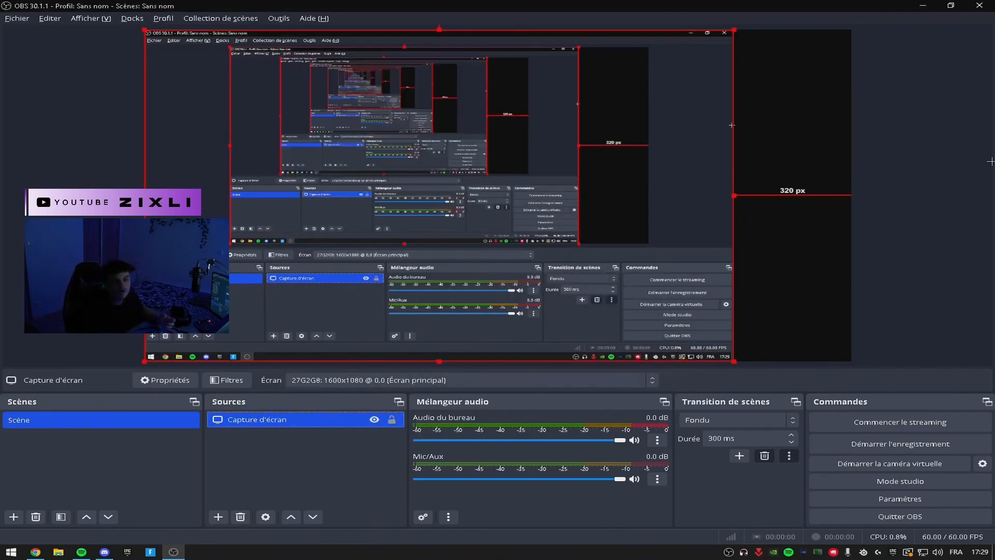
# Stretch the screen capture horizontally in the preview so that it covers the canvas's empty black strip.
pyautogui.click(749, 215)
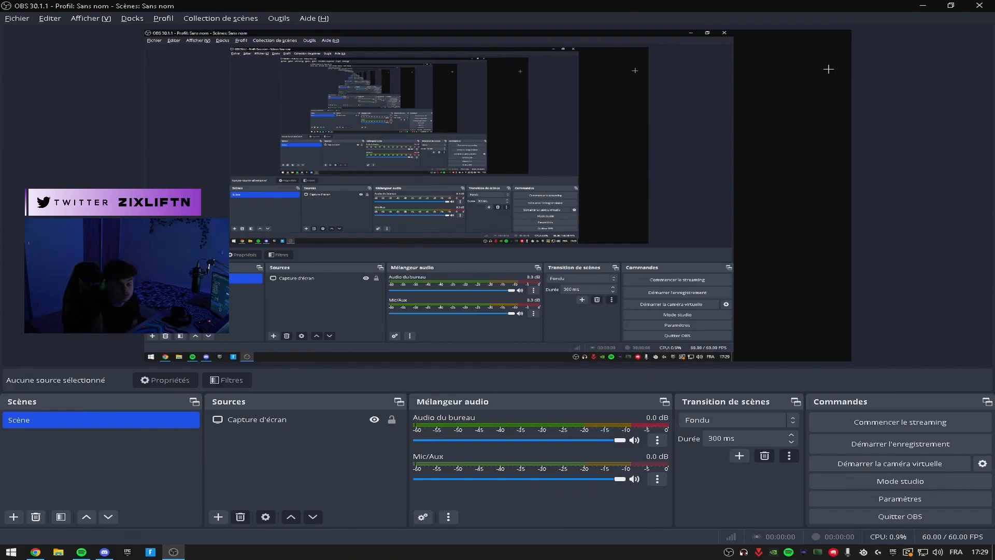
pyautogui.click(730, 184)
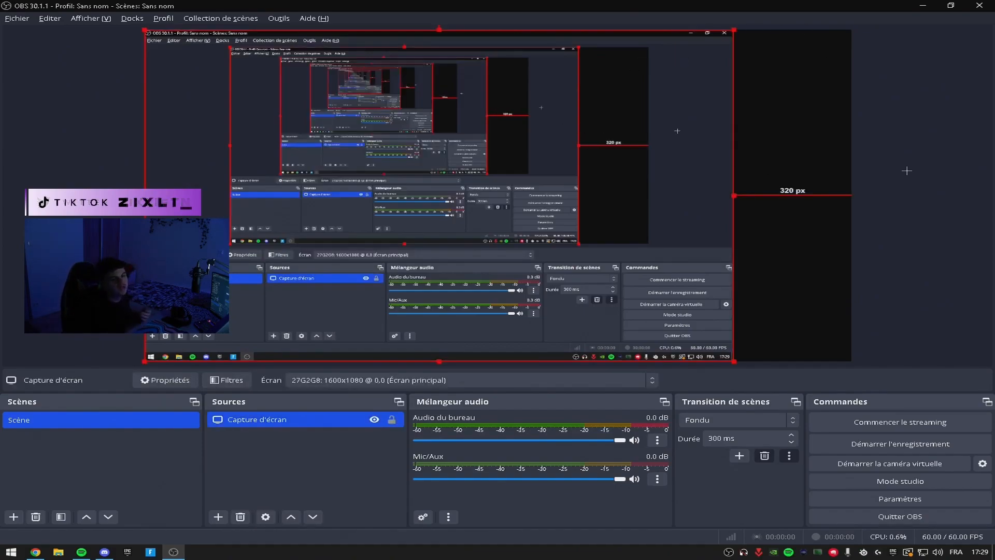
pyautogui.click(889, 168)
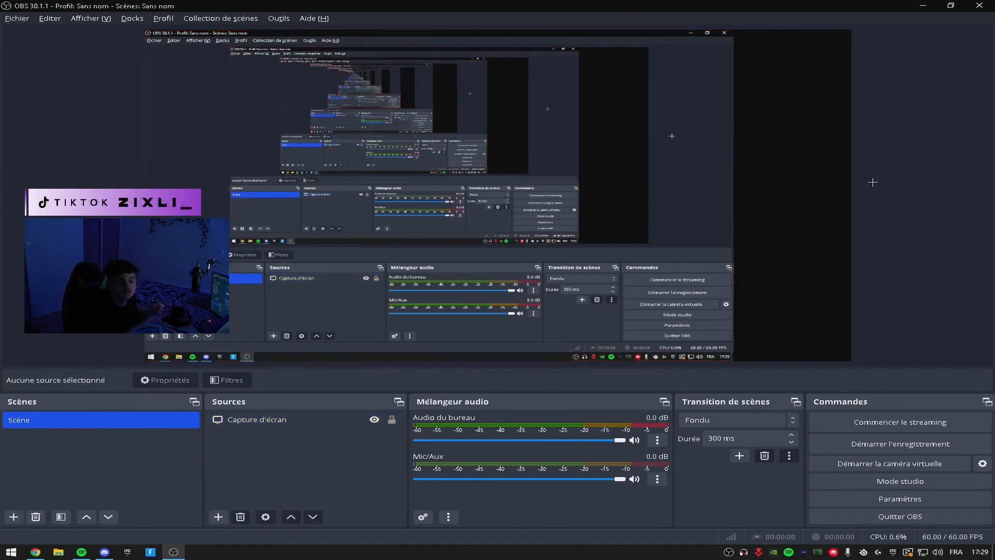
pyautogui.click(666, 177)
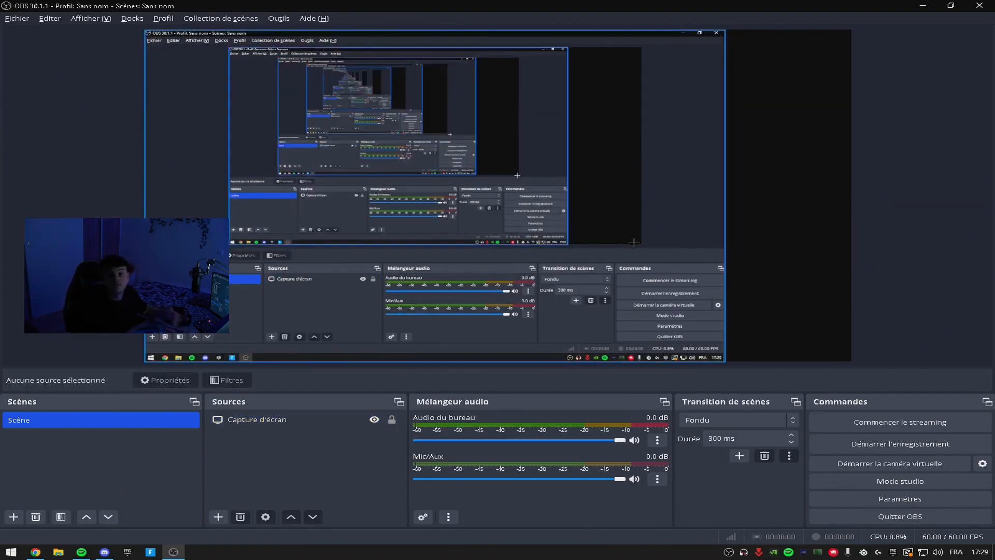
pyautogui.click(715, 235)
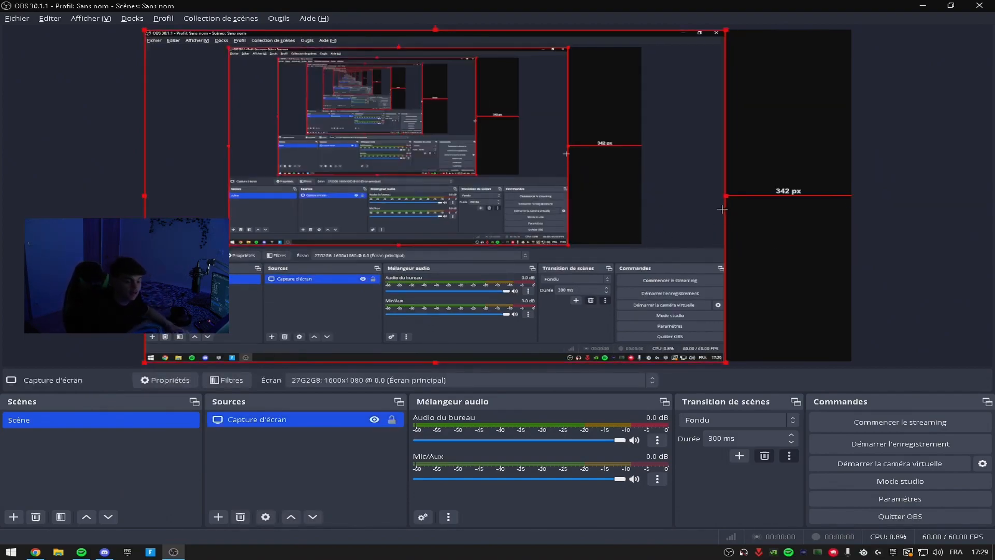
pyautogui.moveTo(724, 197); pyautogui.dragTo(847, 213)
pyautogui.click(950, 212)
pyautogui.rightClick(810, 353)
pyautogui.click(863, 261)
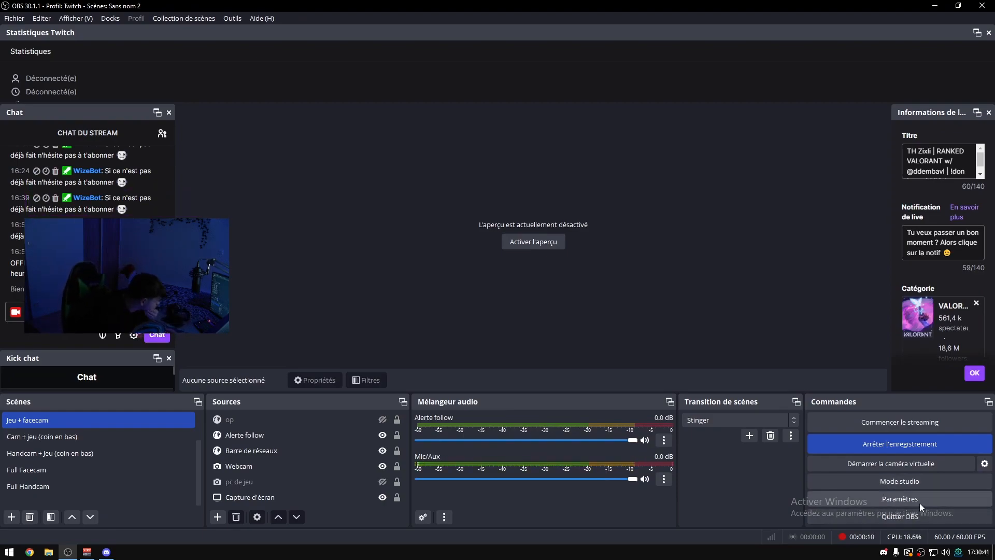
# Open the settings of the Twitch profile and examine its general options and stream service settings.
pyautogui.click(931, 496)
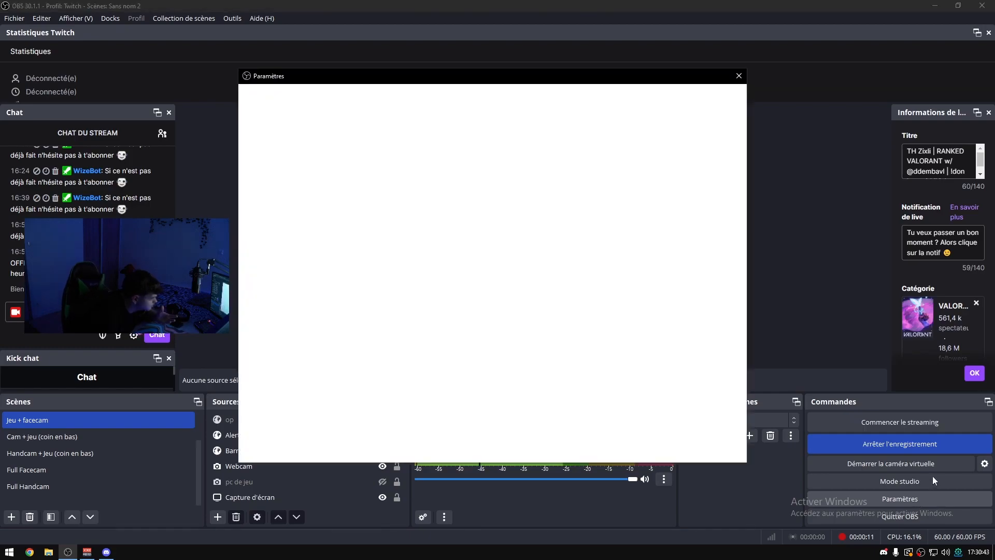
pyautogui.moveTo(552, 76); pyautogui.dragTo(631, 100)
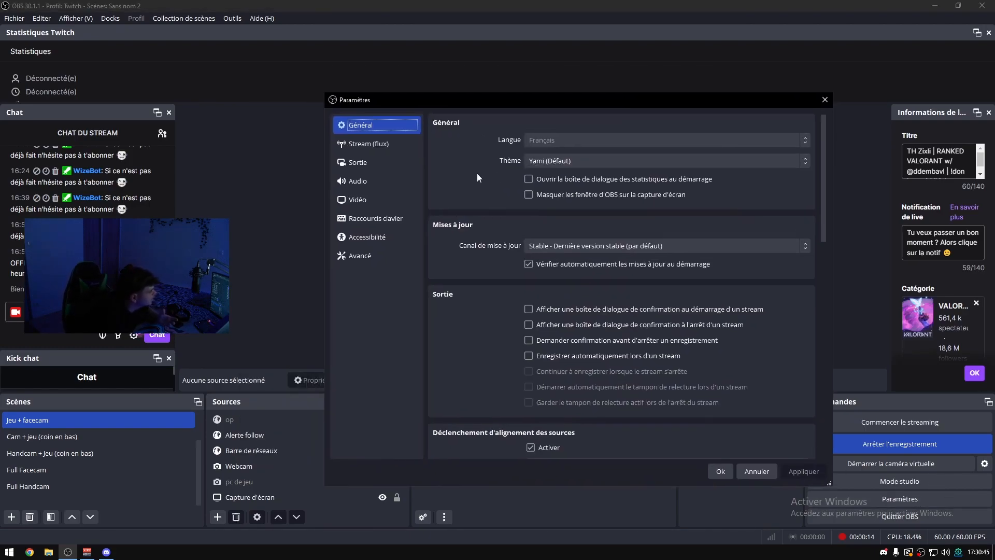
pyautogui.scroll(-2, 475, 172)
pyautogui.scroll(2, 469, 155)
pyautogui.scroll(-2, 491, 165)
pyautogui.scroll(2, 489, 178)
pyautogui.scroll(-2, 449, 173)
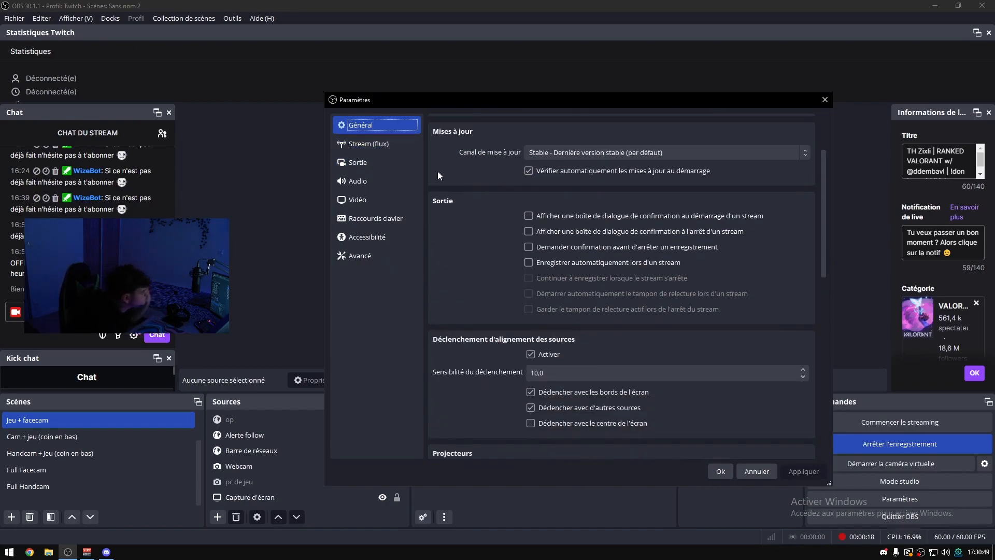
pyautogui.click(383, 146)
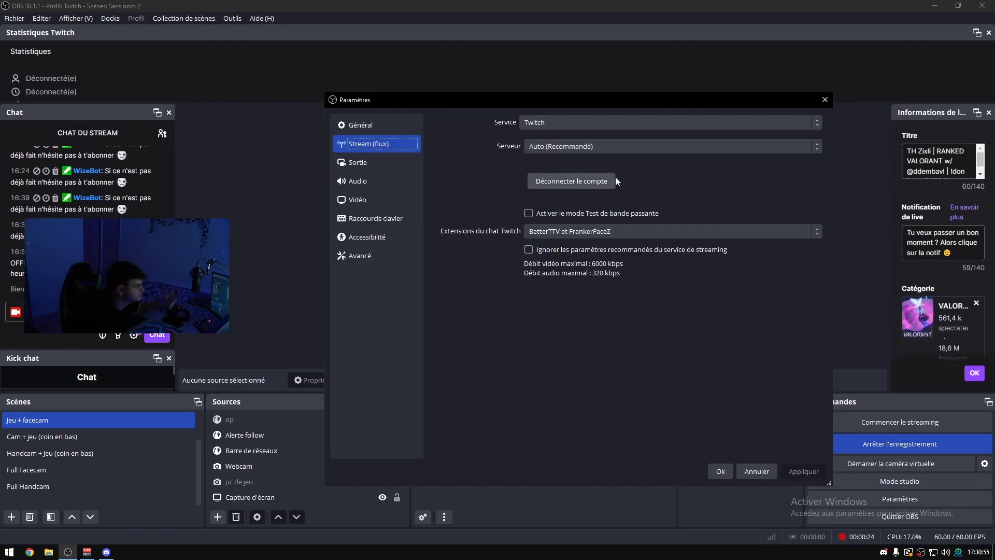
# Examine the streaming output's encoder settings, including bitrate, keyframe interval, and the preset and profile choices.
pyautogui.click(389, 163)
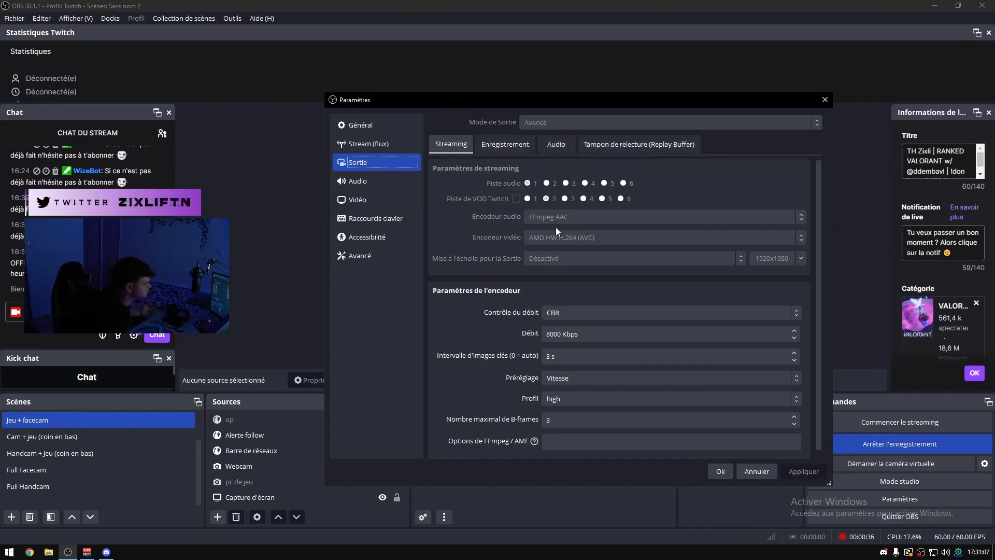
pyautogui.scroll(-1, 545, 243)
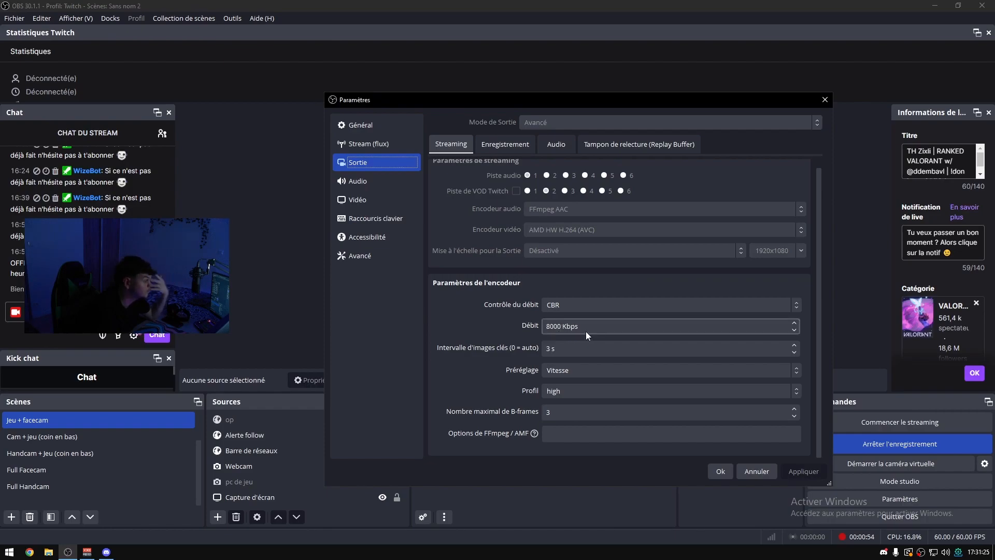
pyautogui.click(504, 344)
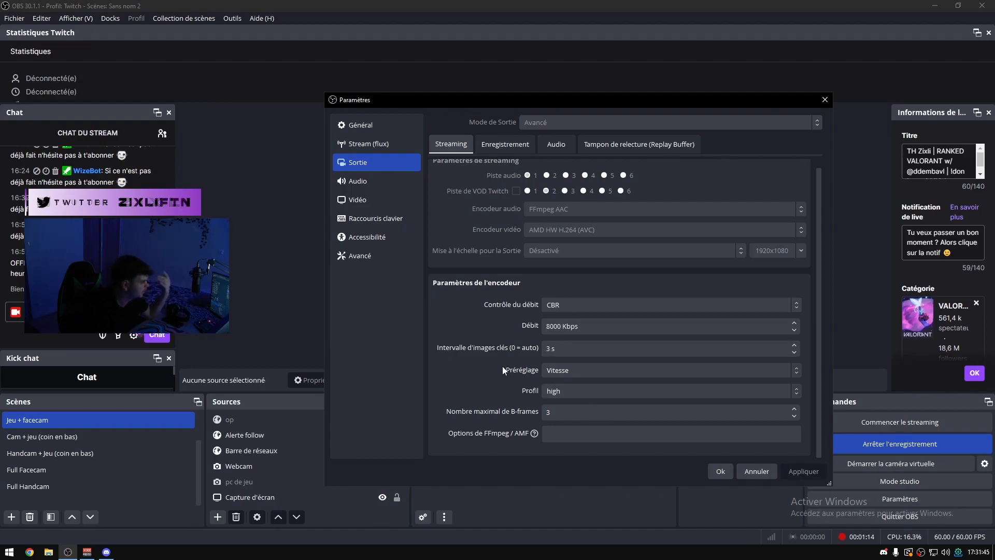
pyautogui.click(567, 372)
pyautogui.click(571, 406)
pyautogui.click(551, 393)
pyautogui.click(564, 406)
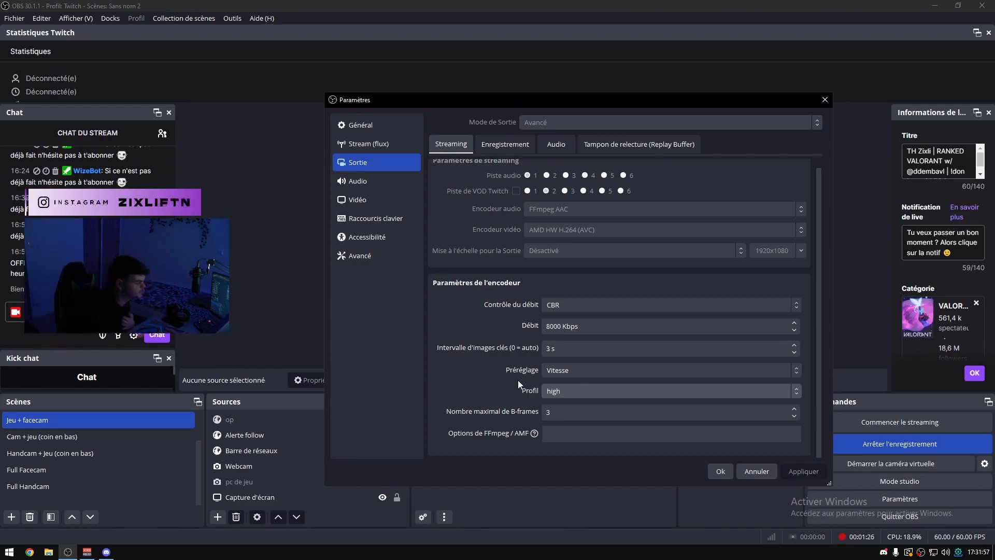
# Examine the profile's global audio devices, its video resolution and frame rate options, and the list of hotkey assignments.
pyautogui.click(373, 181)
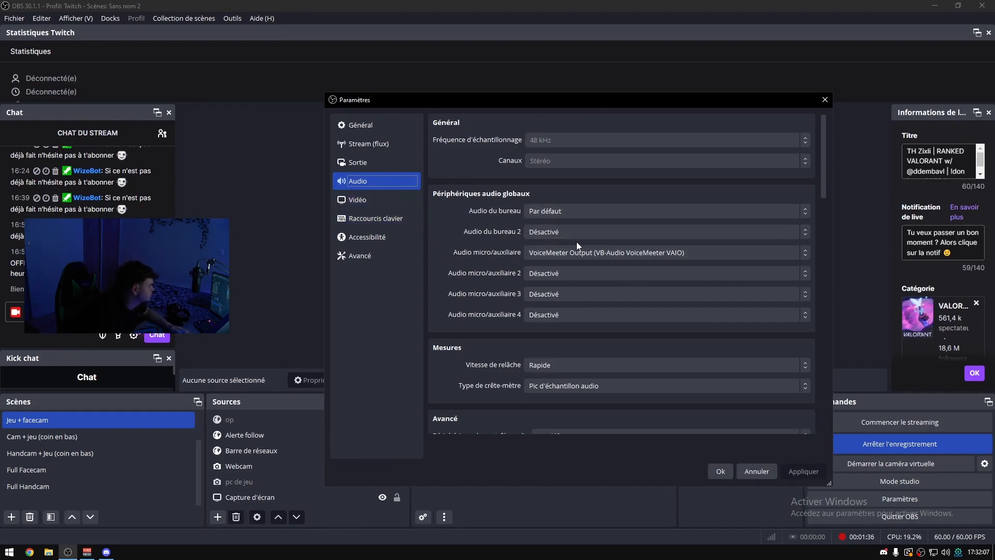
pyautogui.click(375, 197)
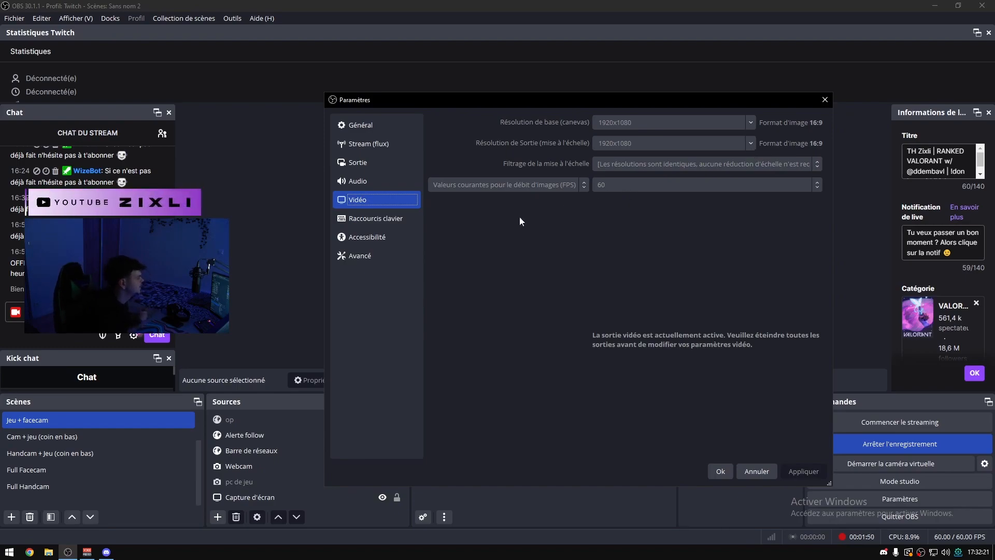
pyautogui.click(393, 217)
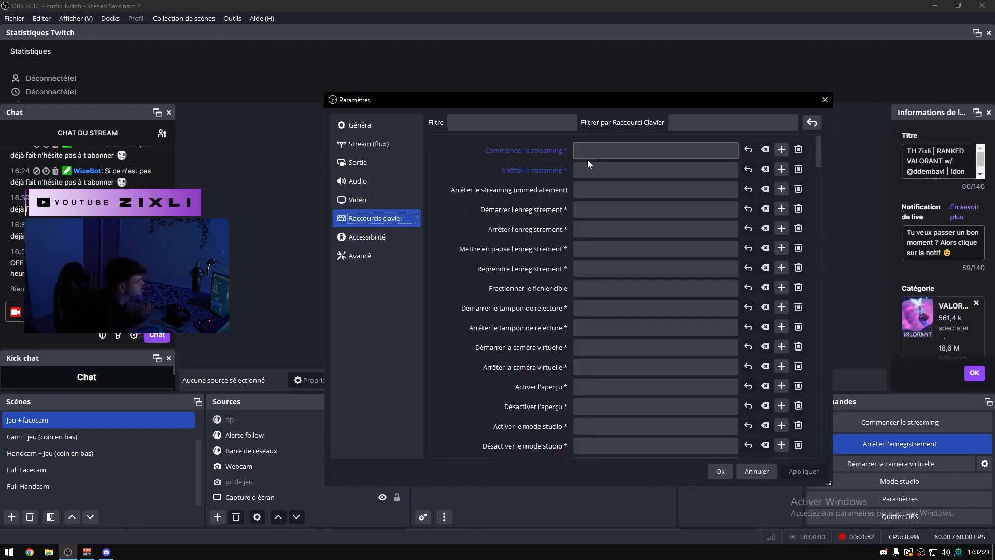
pyautogui.scroll(-20, 585, 156)
pyautogui.scroll(20, 623, 281)
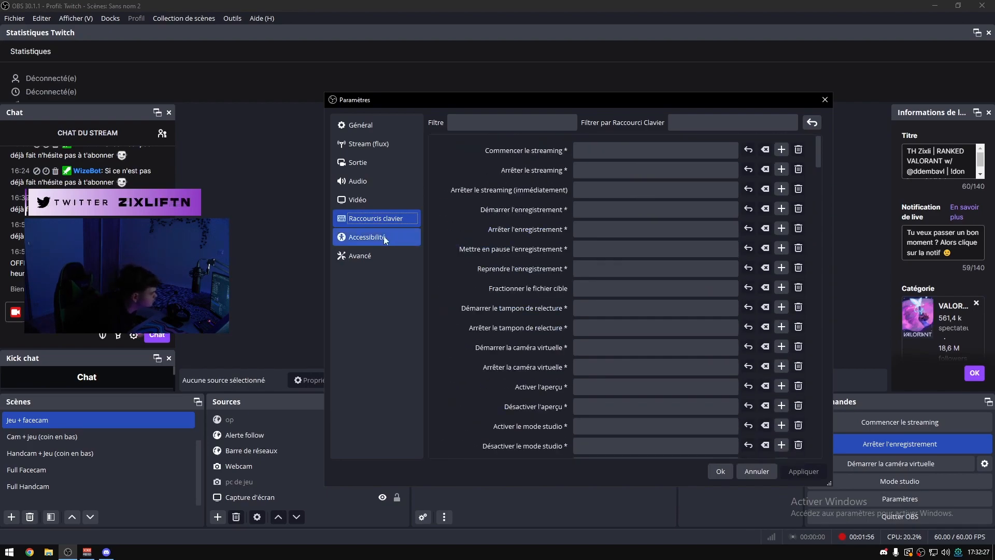
# Examine the accessibility options and the advanced options for process priority, video colour, recording, stream delay and automatic reconnection.
pyautogui.click(383, 238)
pyautogui.click(363, 255)
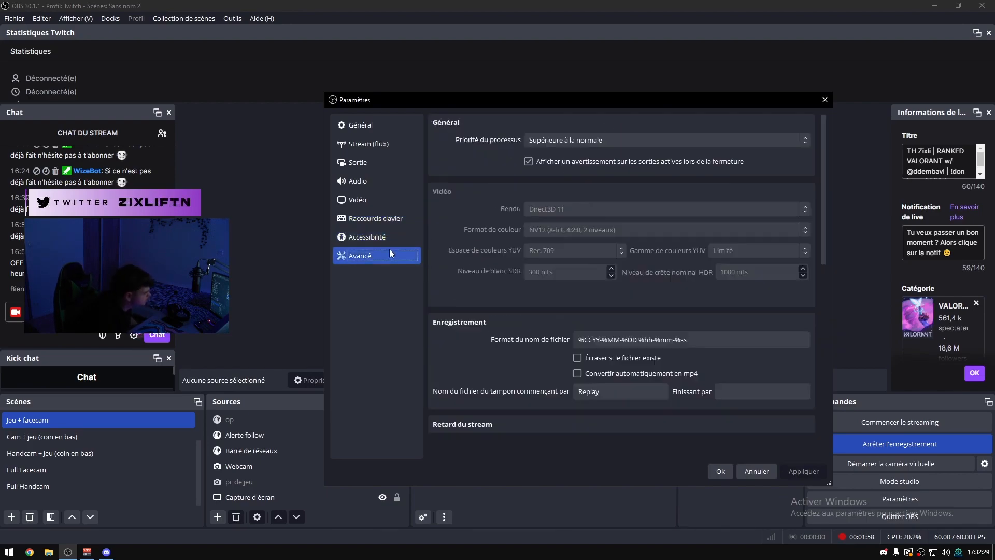
pyautogui.scroll(-3, 524, 259)
pyautogui.scroll(-5, 521, 297)
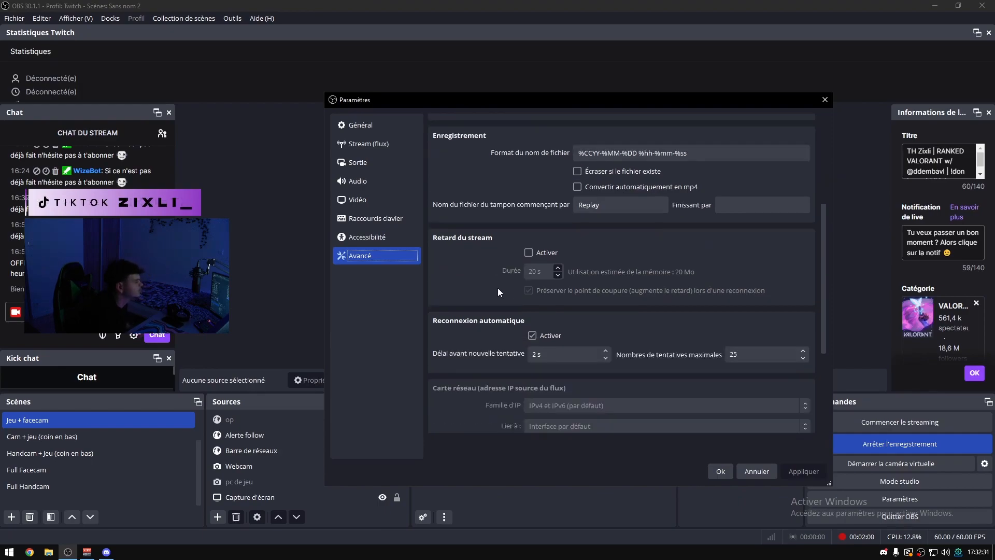
pyautogui.scroll(8, 568, 282)
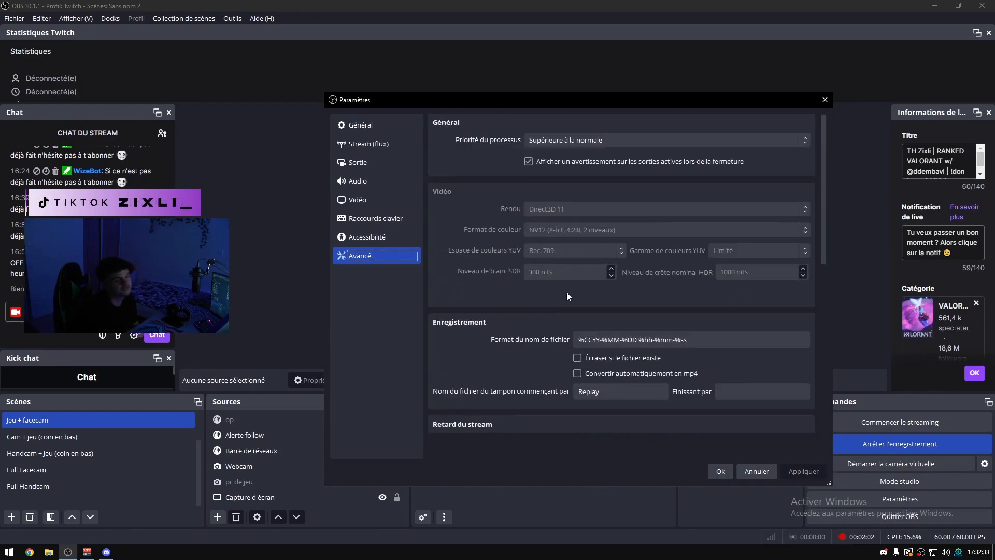